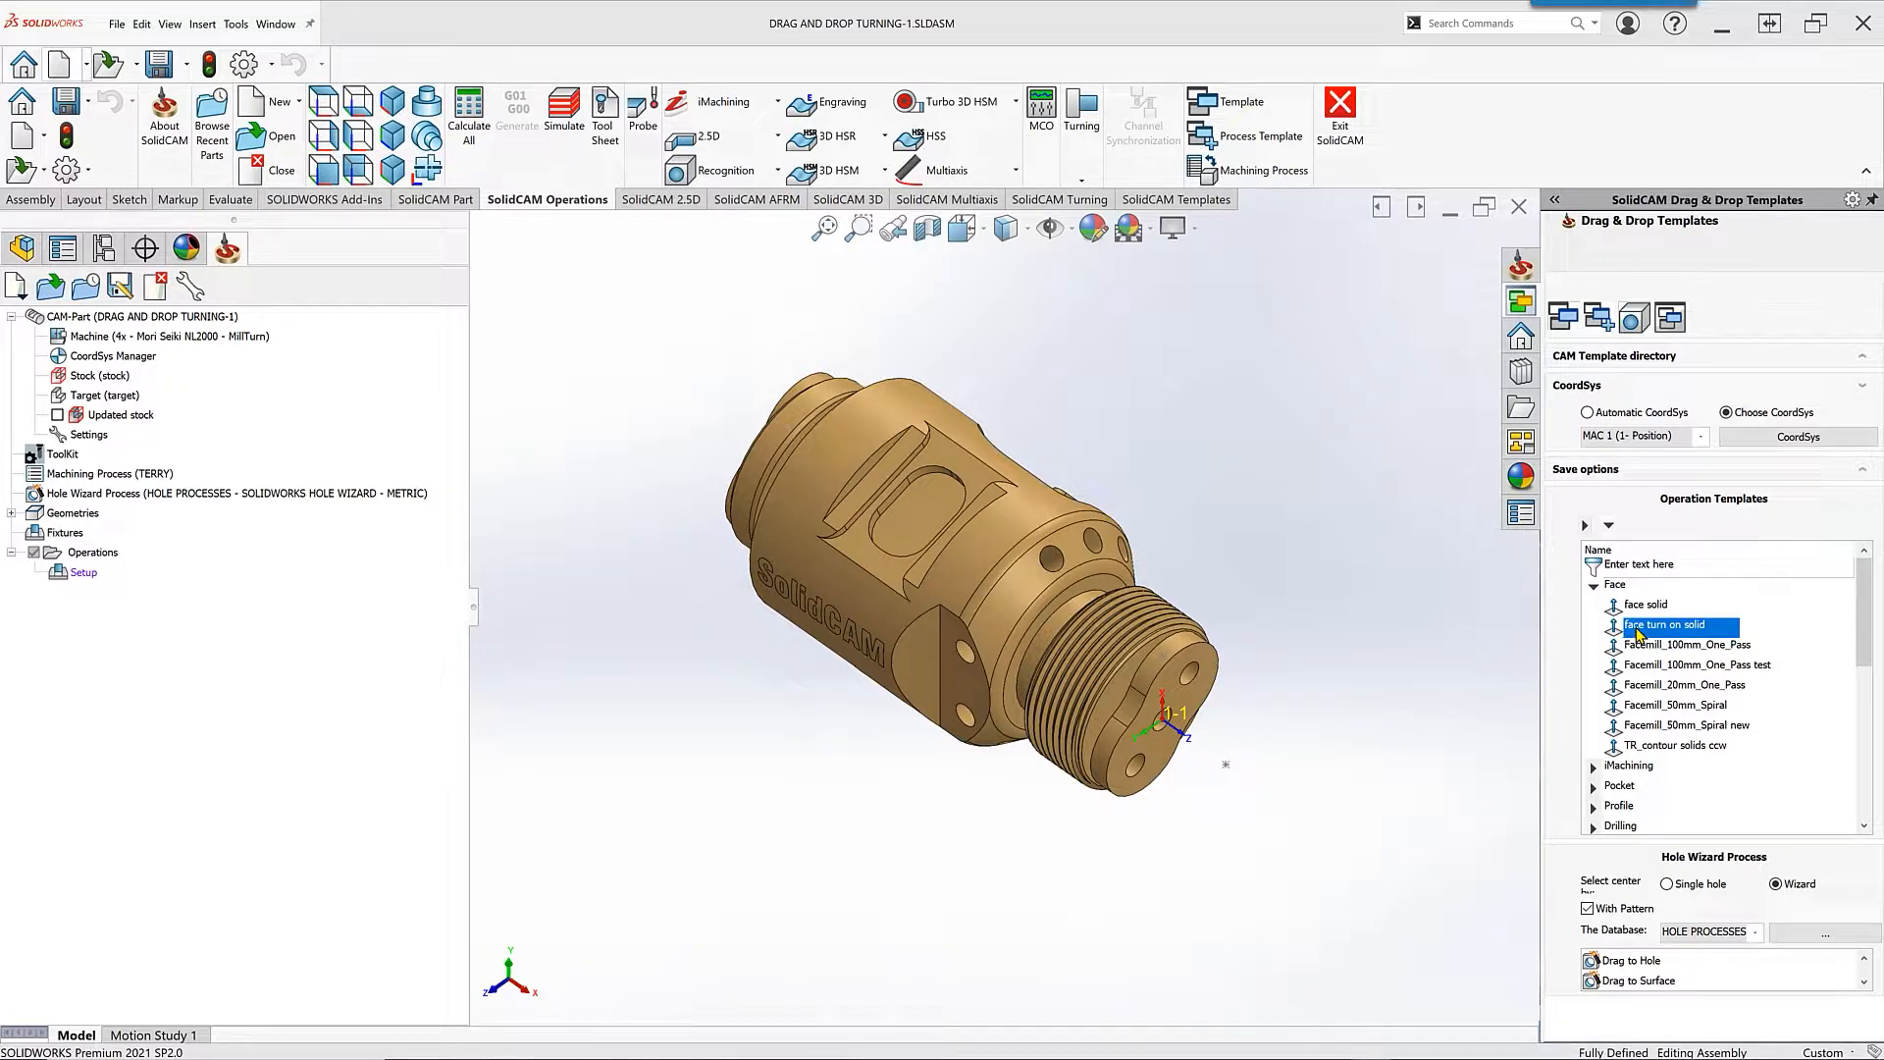
Step: Apply the "face turn on solid" template to the front end face of the part and simulate the facing operation
drag(1637, 633, 1175, 694)
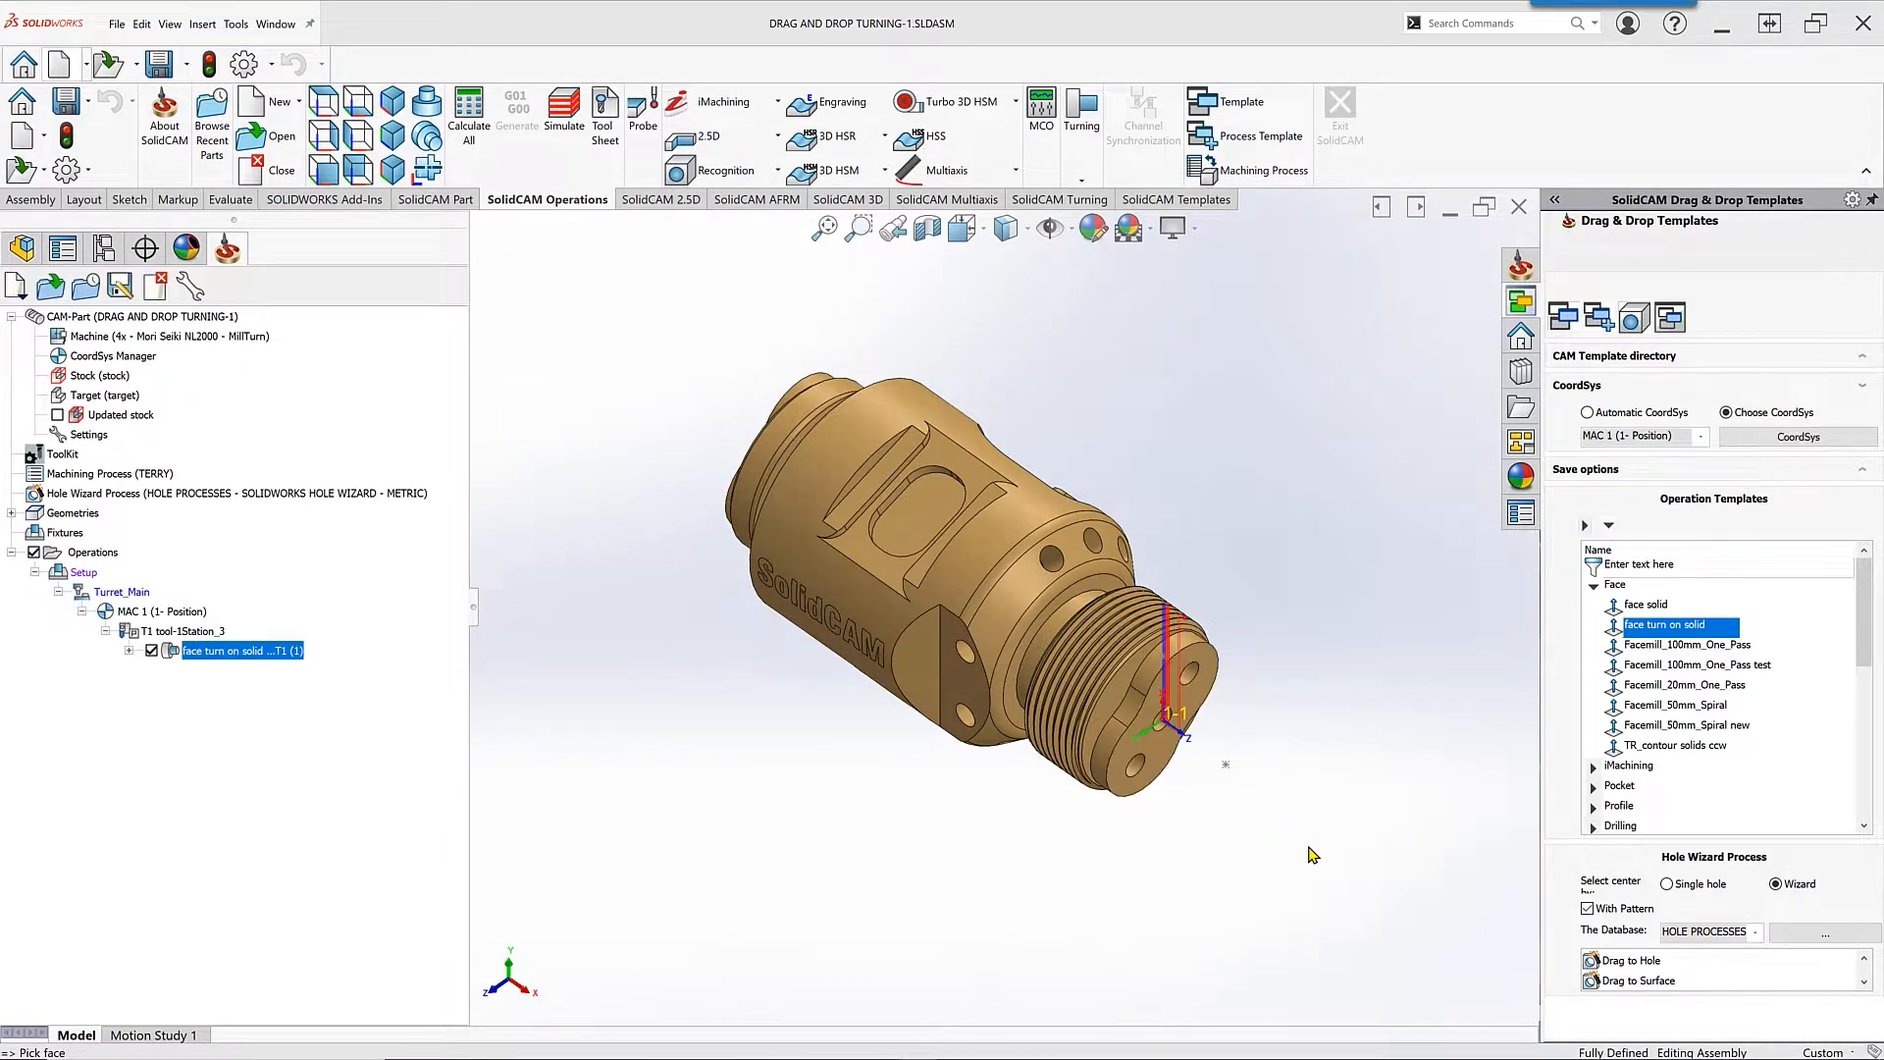
middle_drag(1315, 855, 1398, 745)
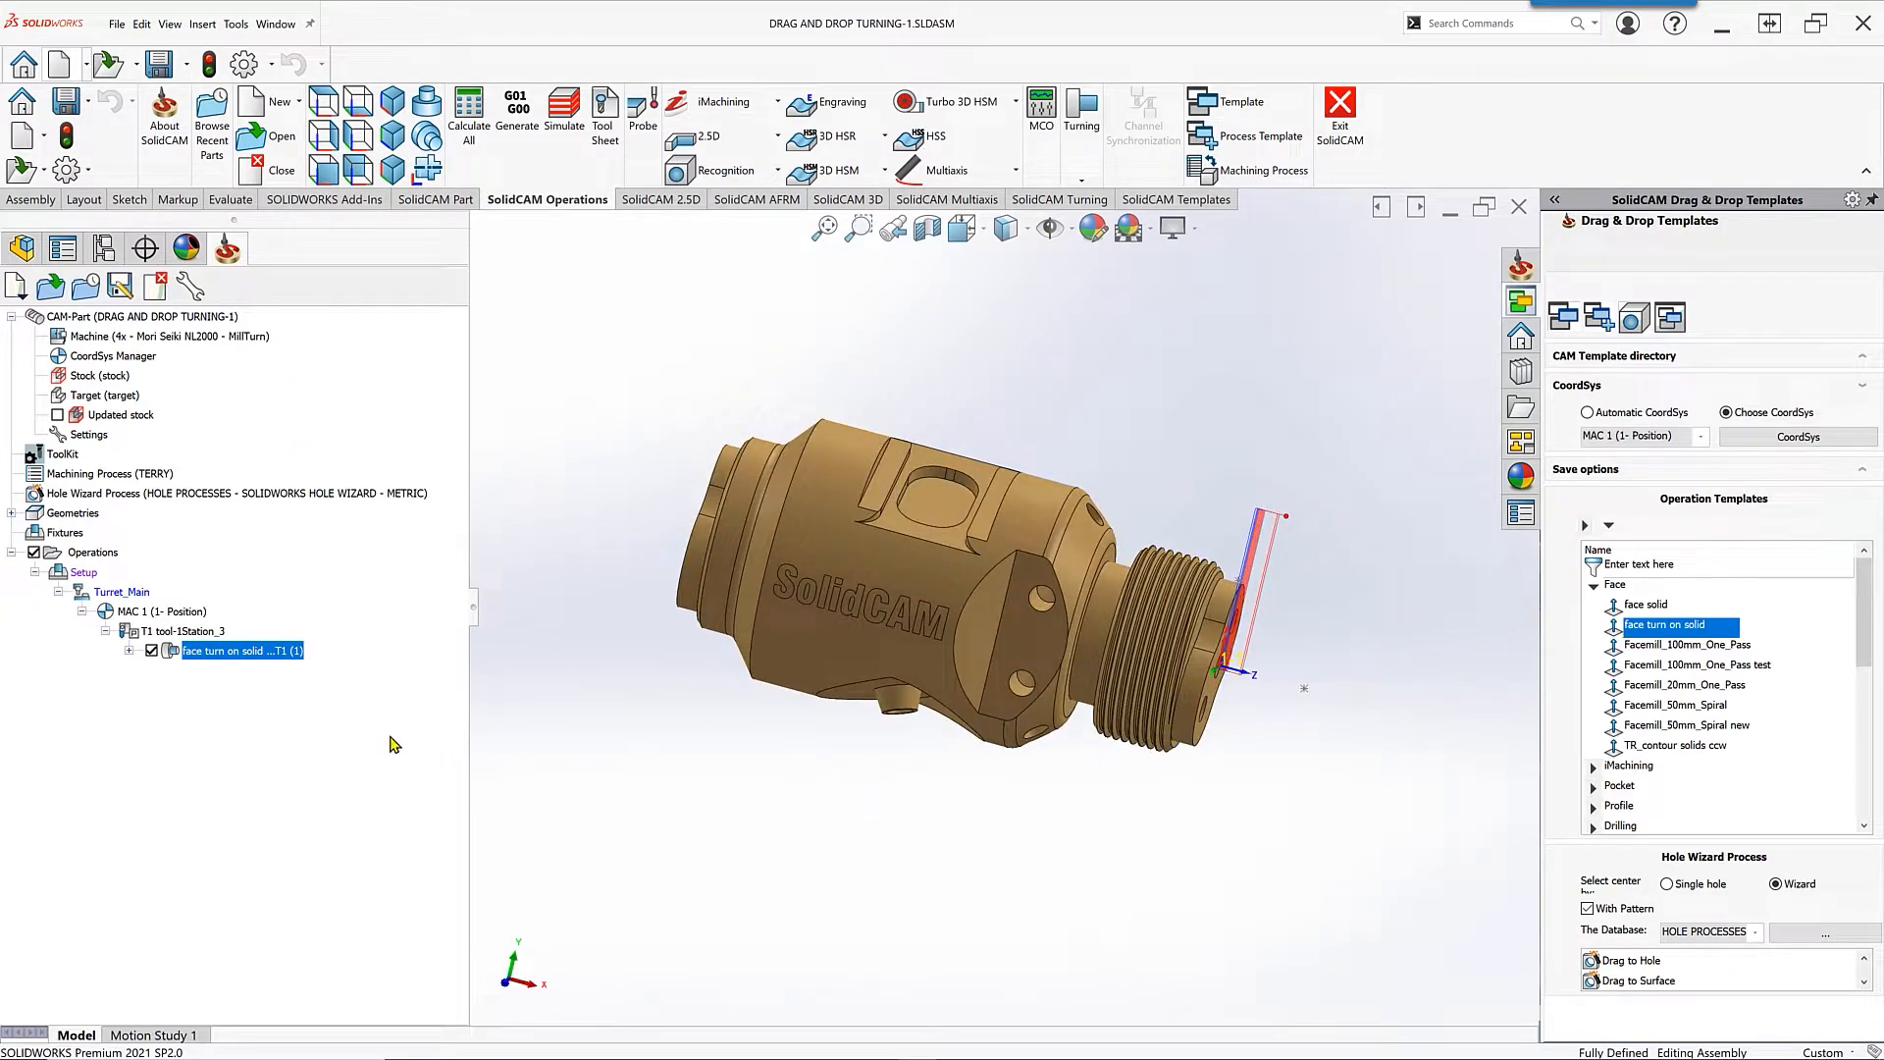
right_click(278, 656)
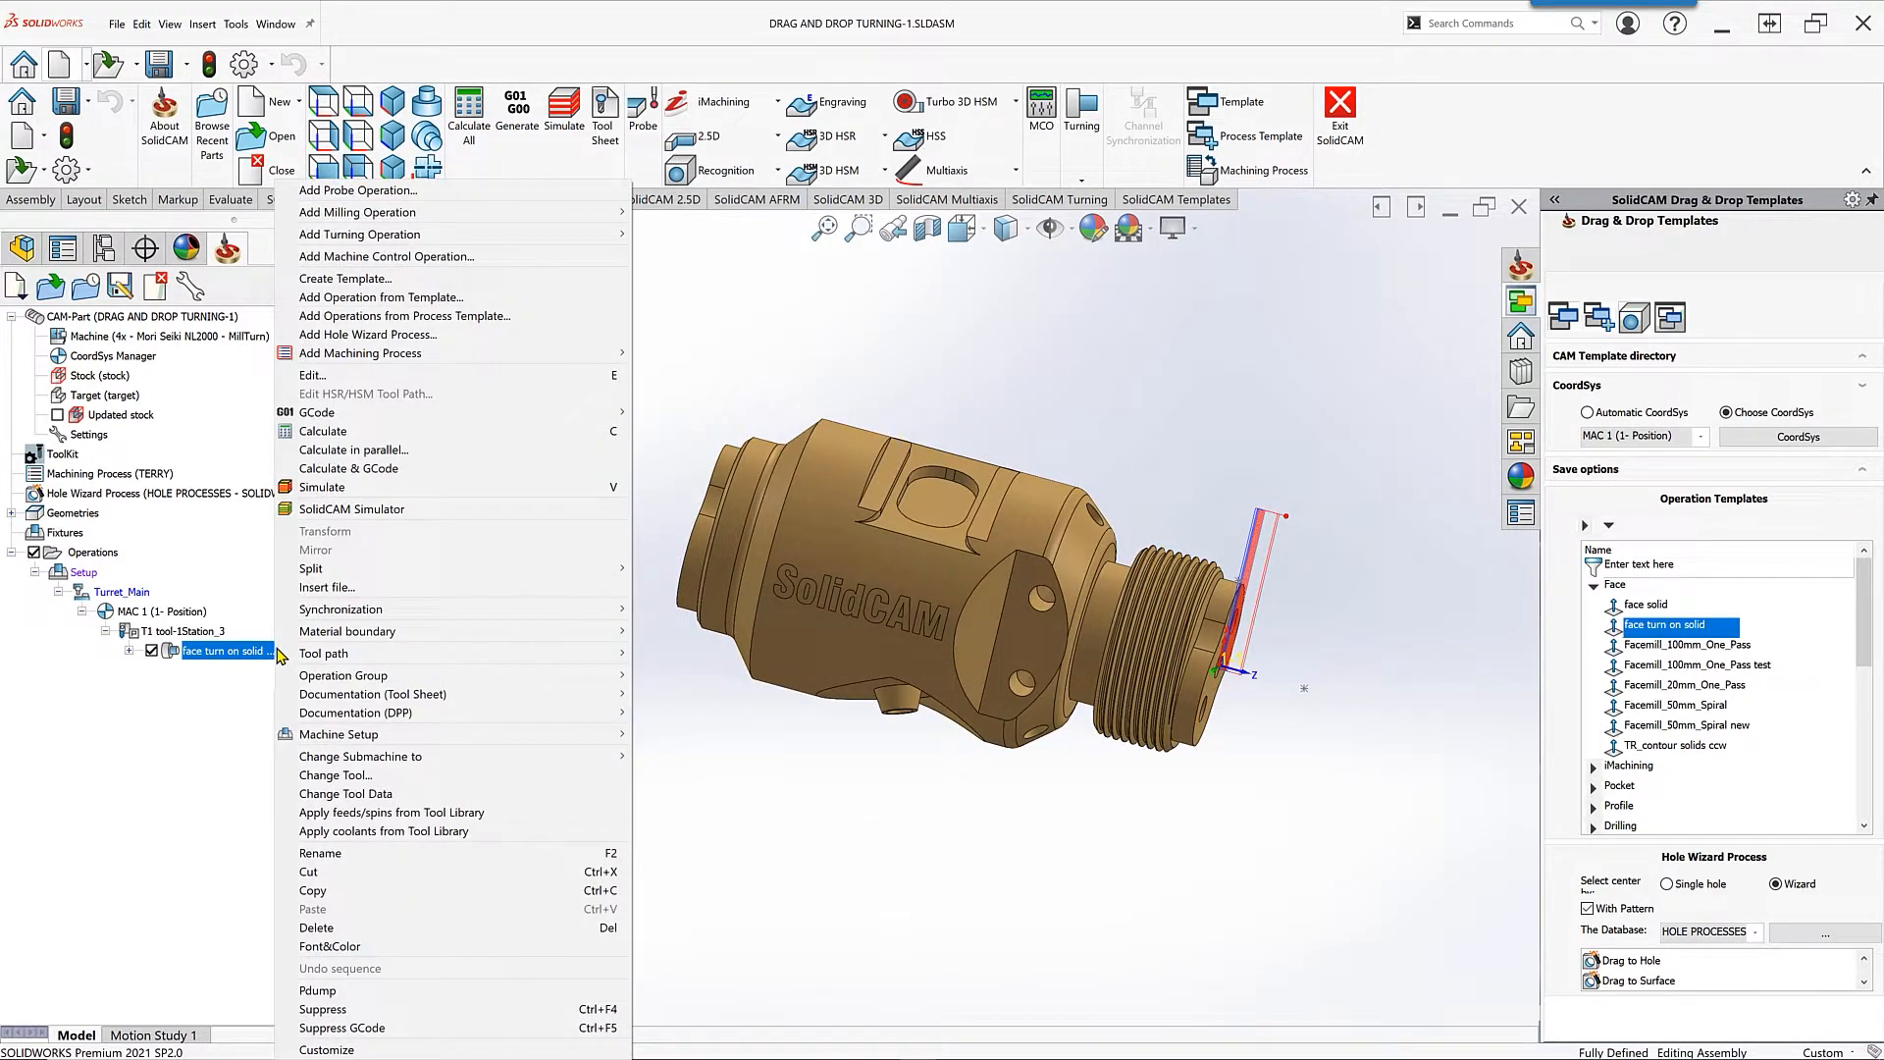
click(327, 511)
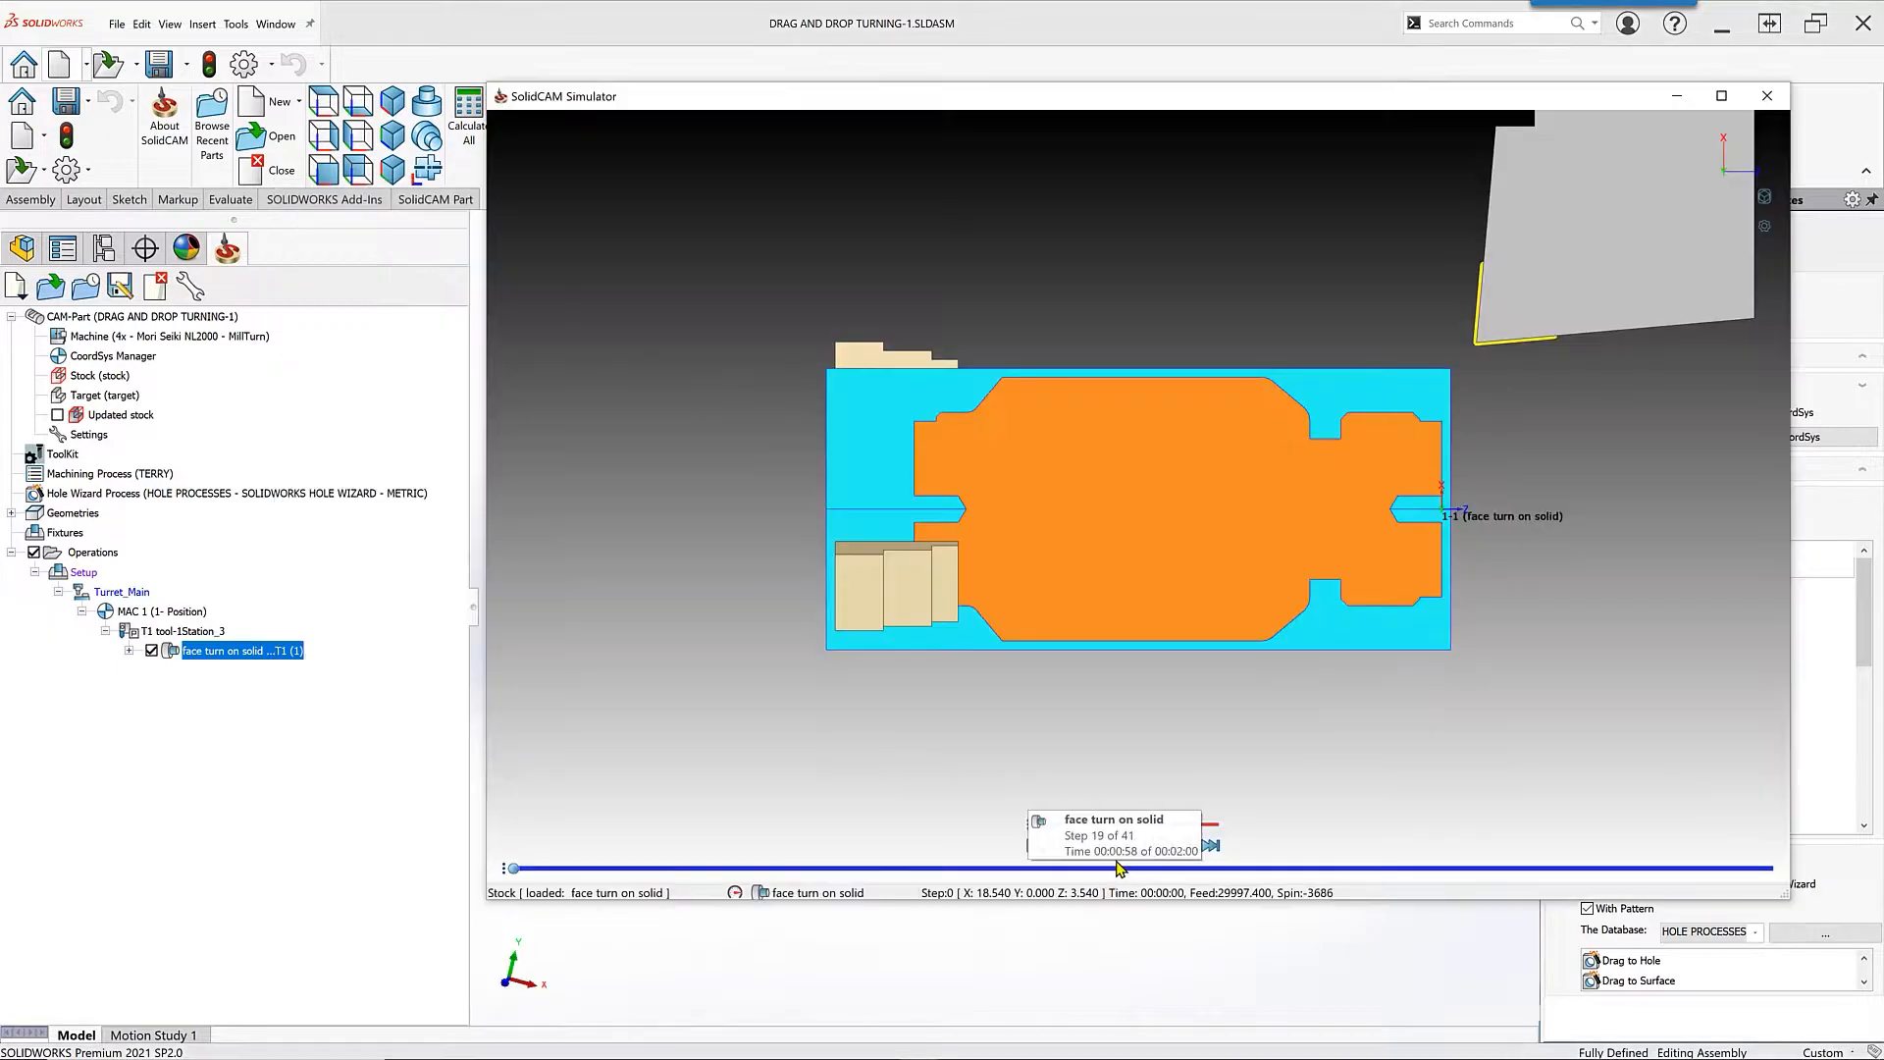
click(1149, 848)
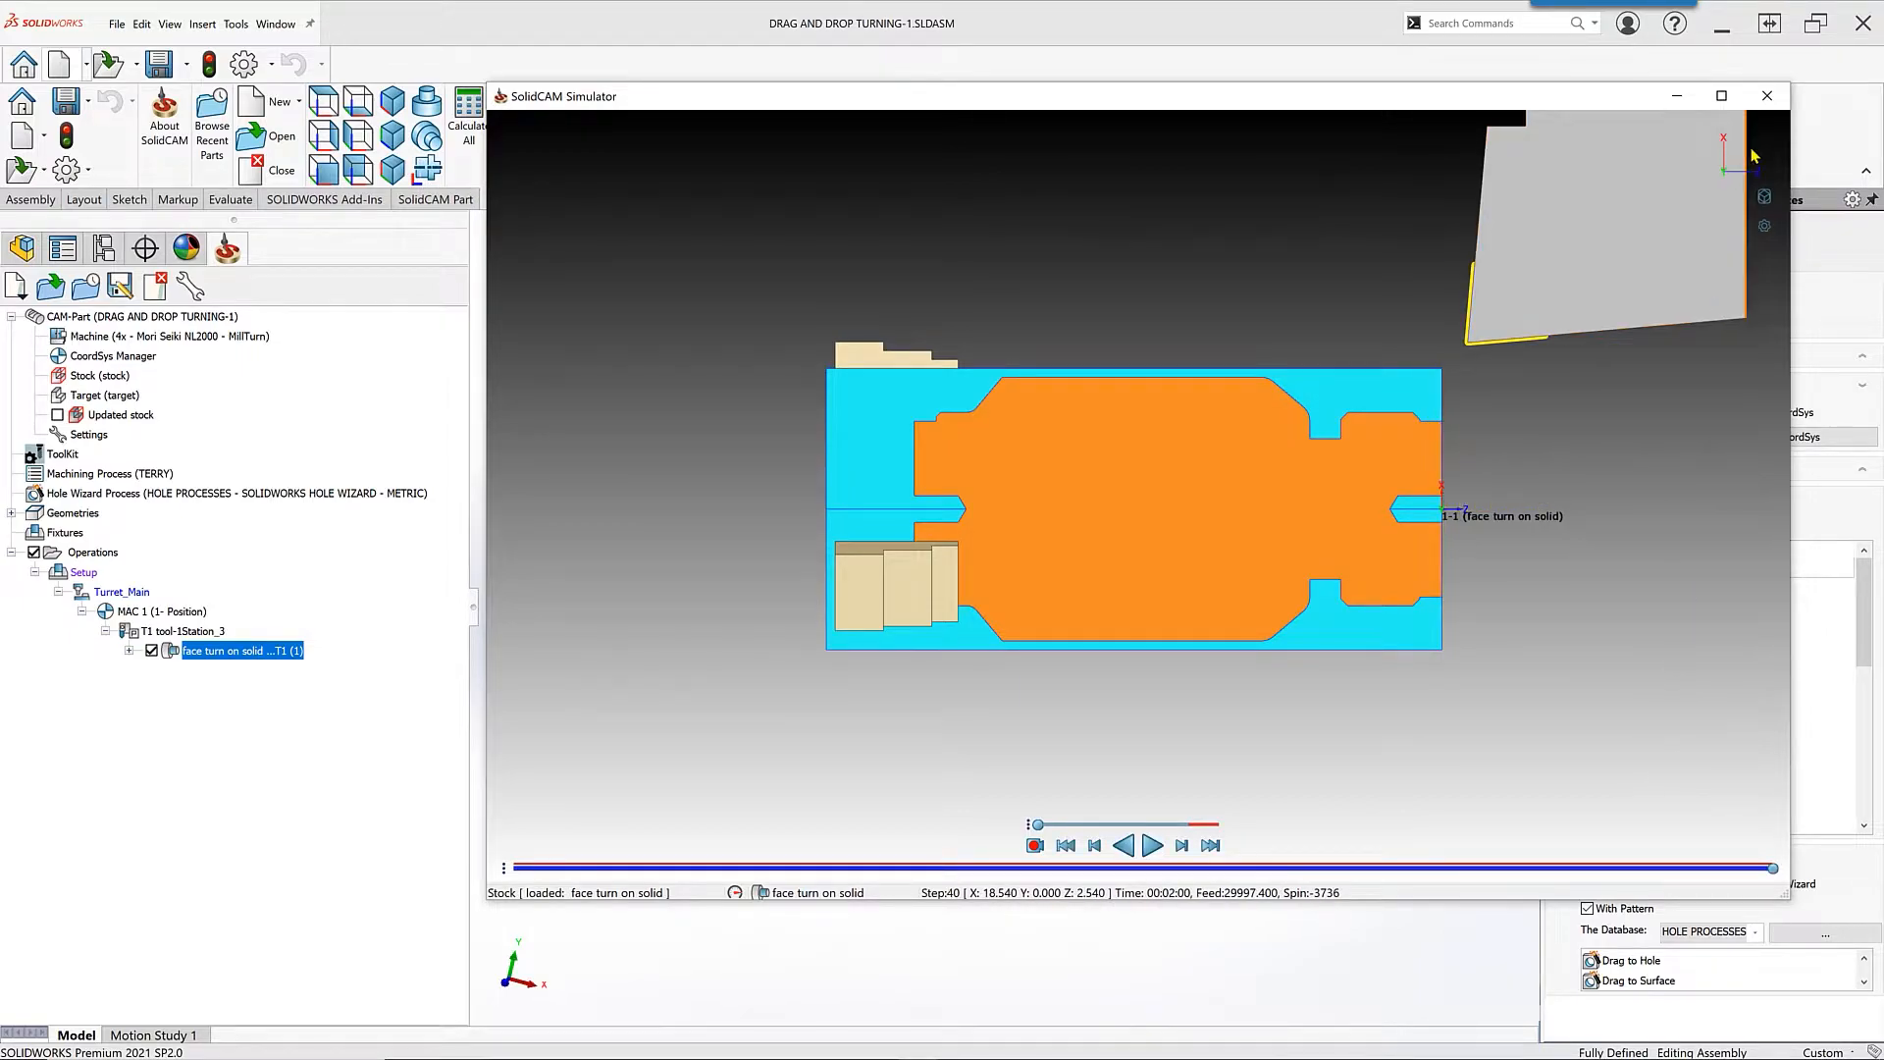
click(1767, 98)
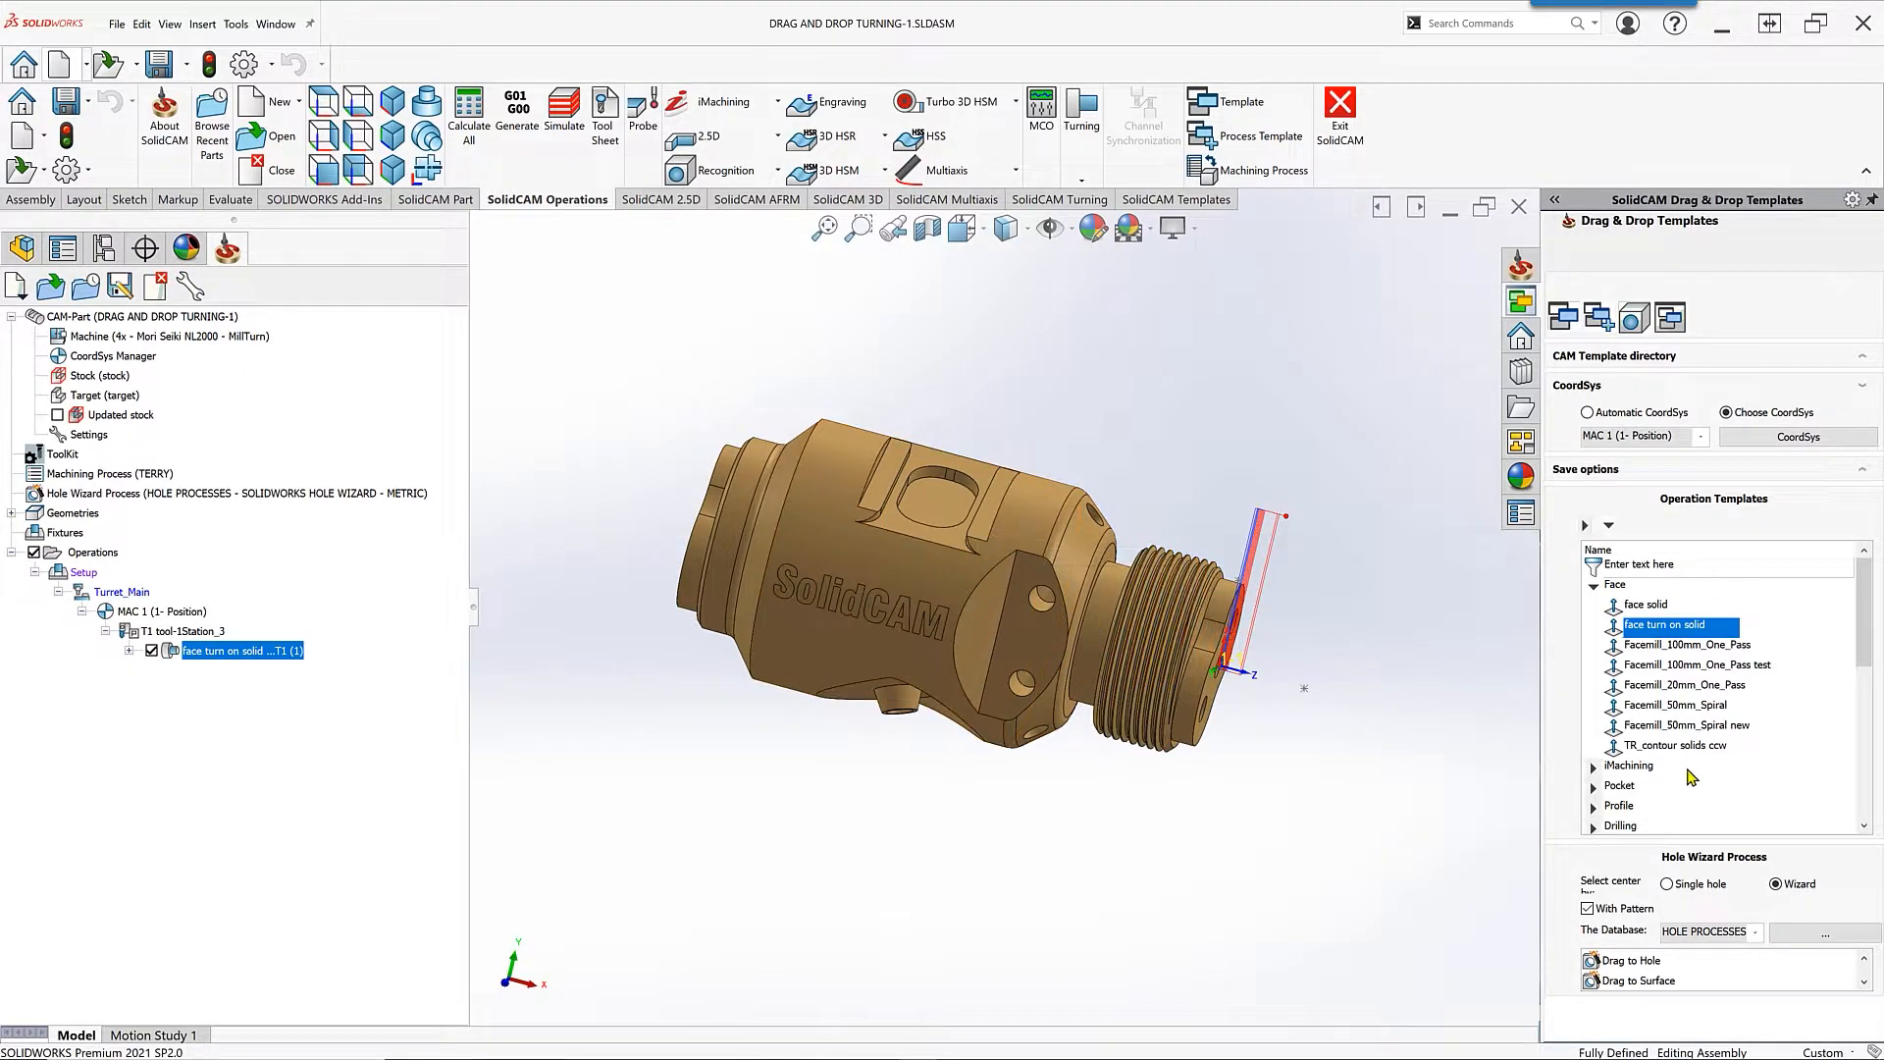
Step: Apply the "outside turn on solid w finish" template from the cylindrical face at the threaded end to the main body's outer face
drag(1863, 640, 1874, 800)
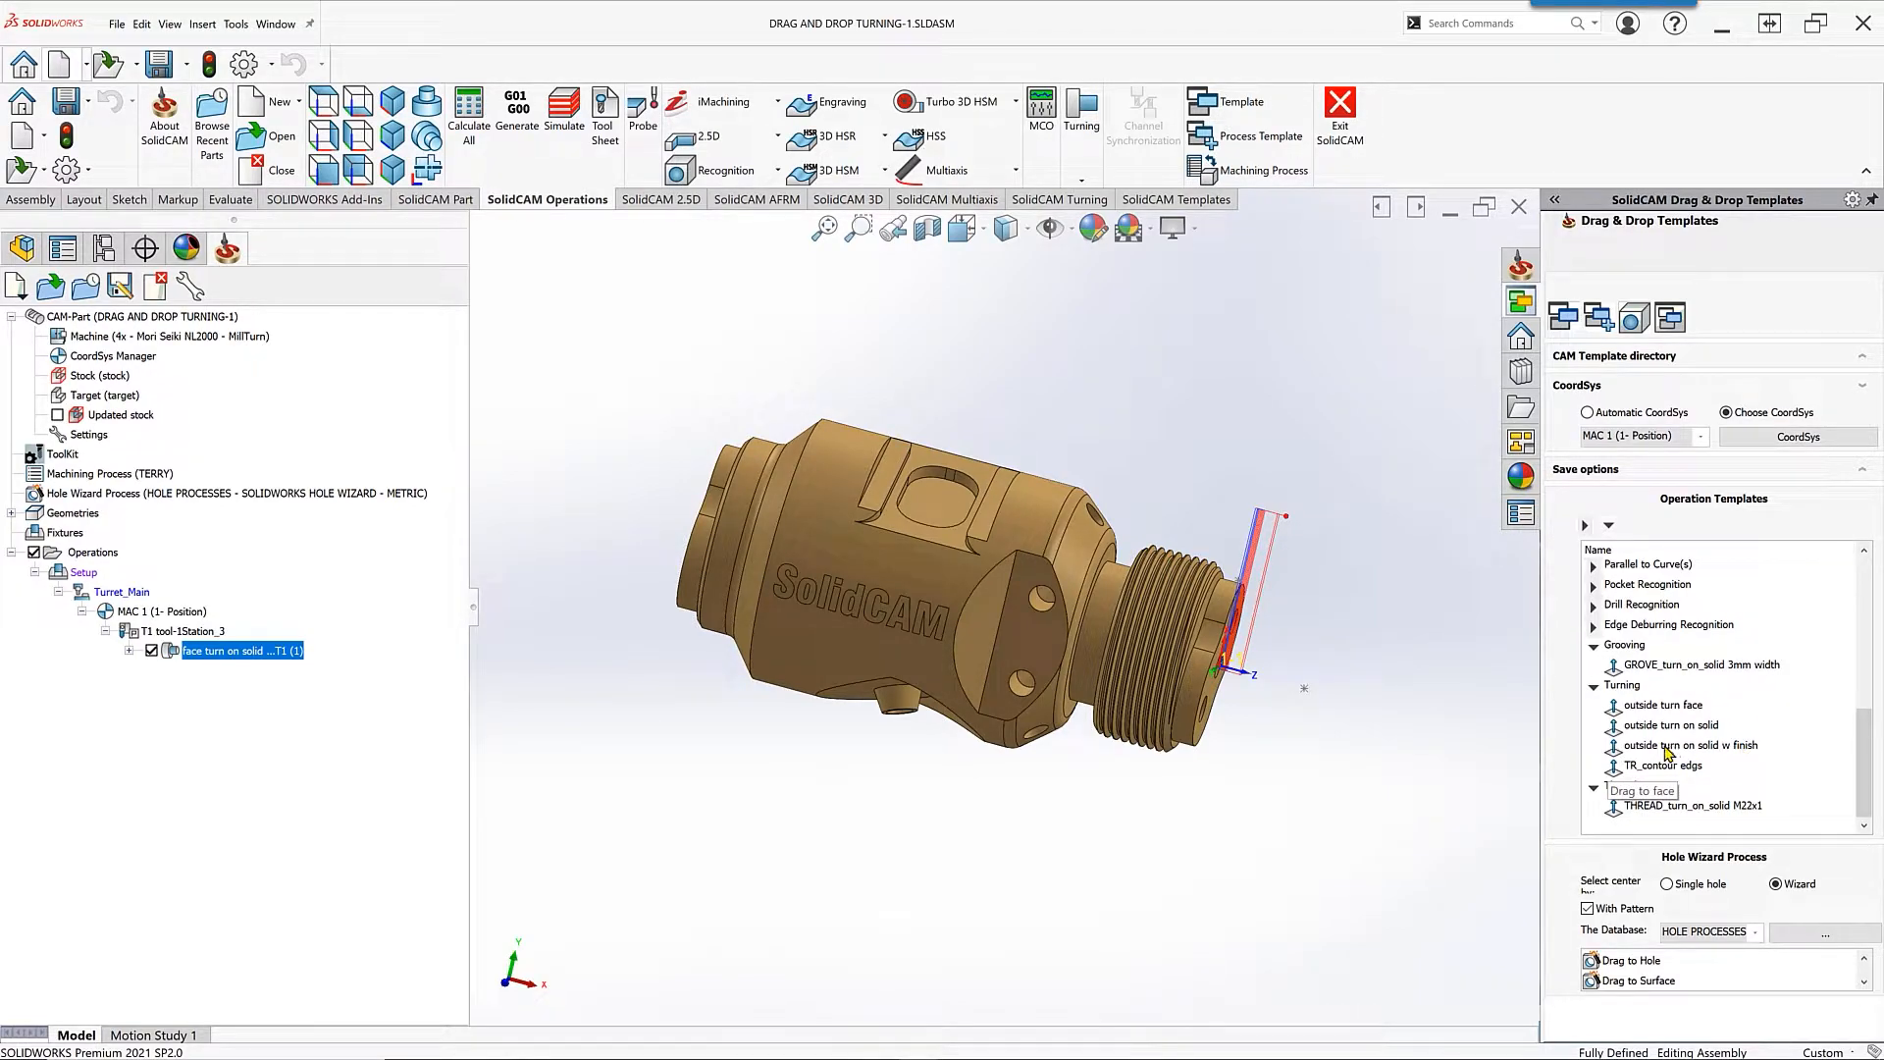
drag(1665, 754, 1339, 677)
drag(1260, 628, 1228, 613)
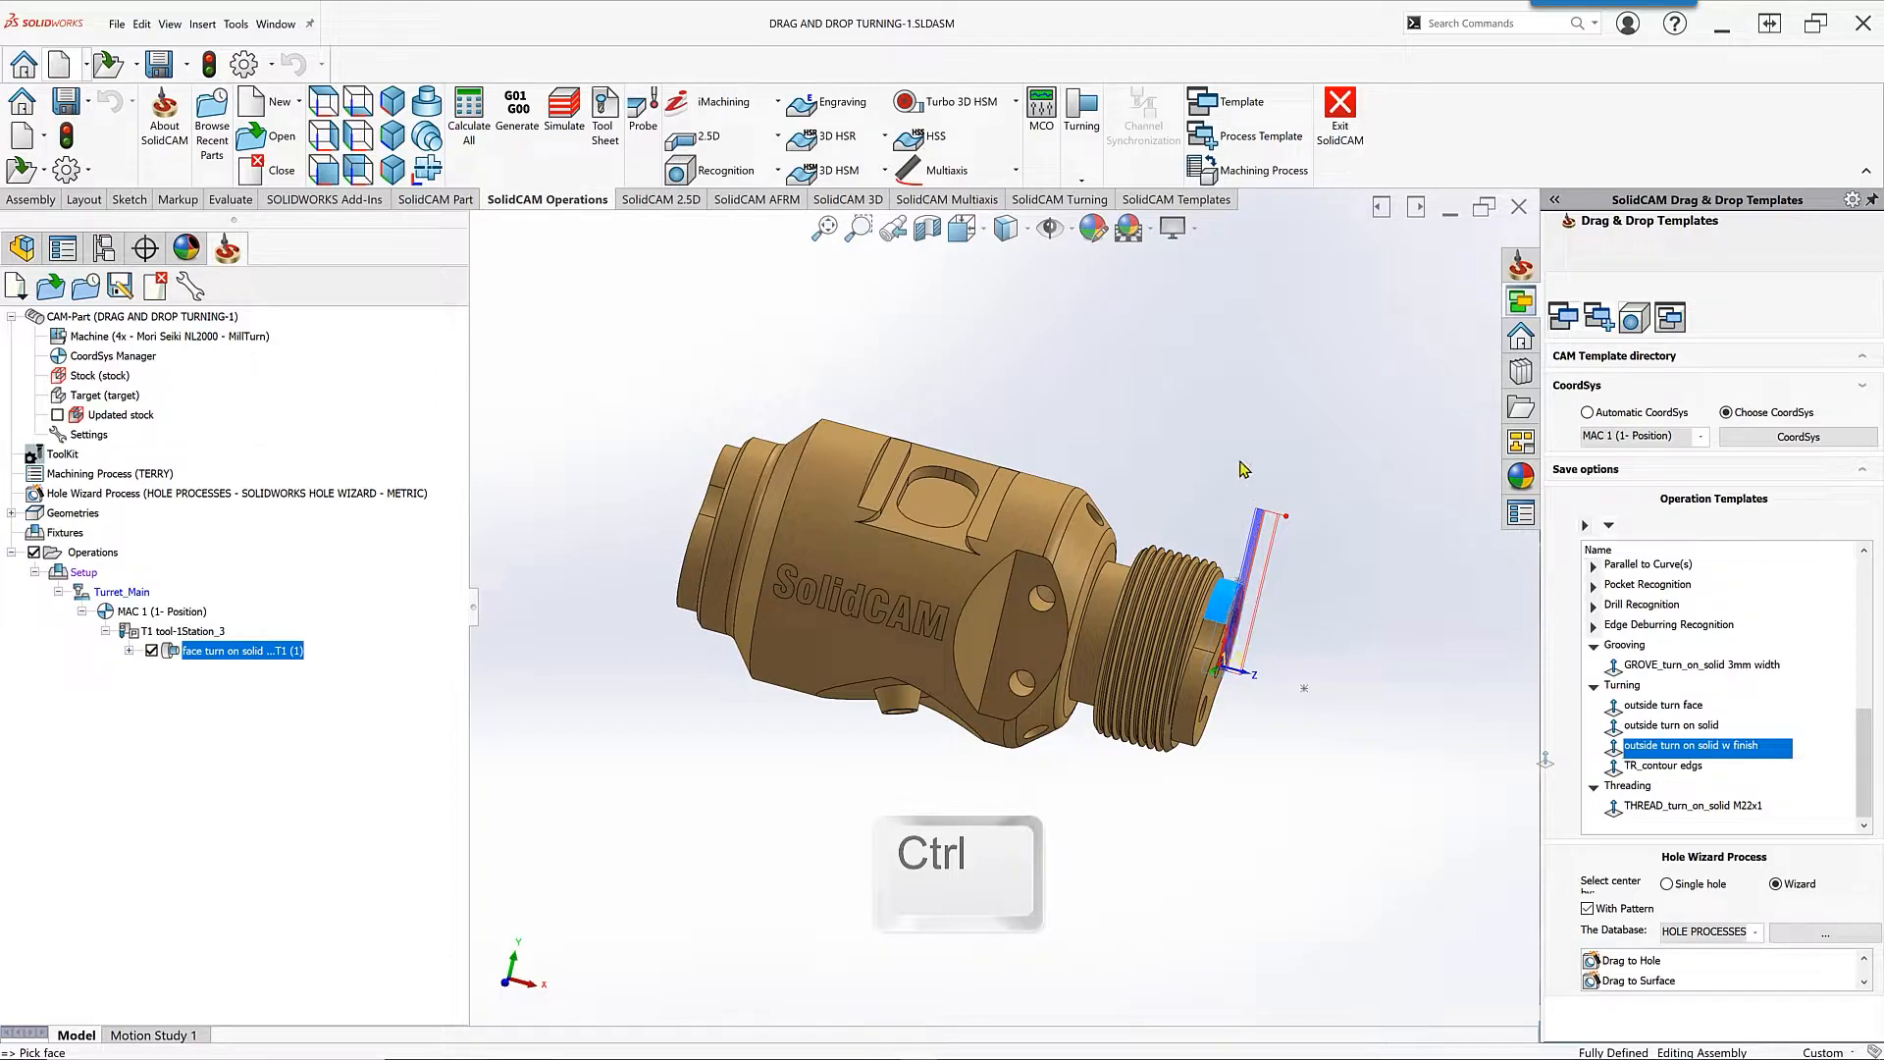
ctrl+click(1041, 492)
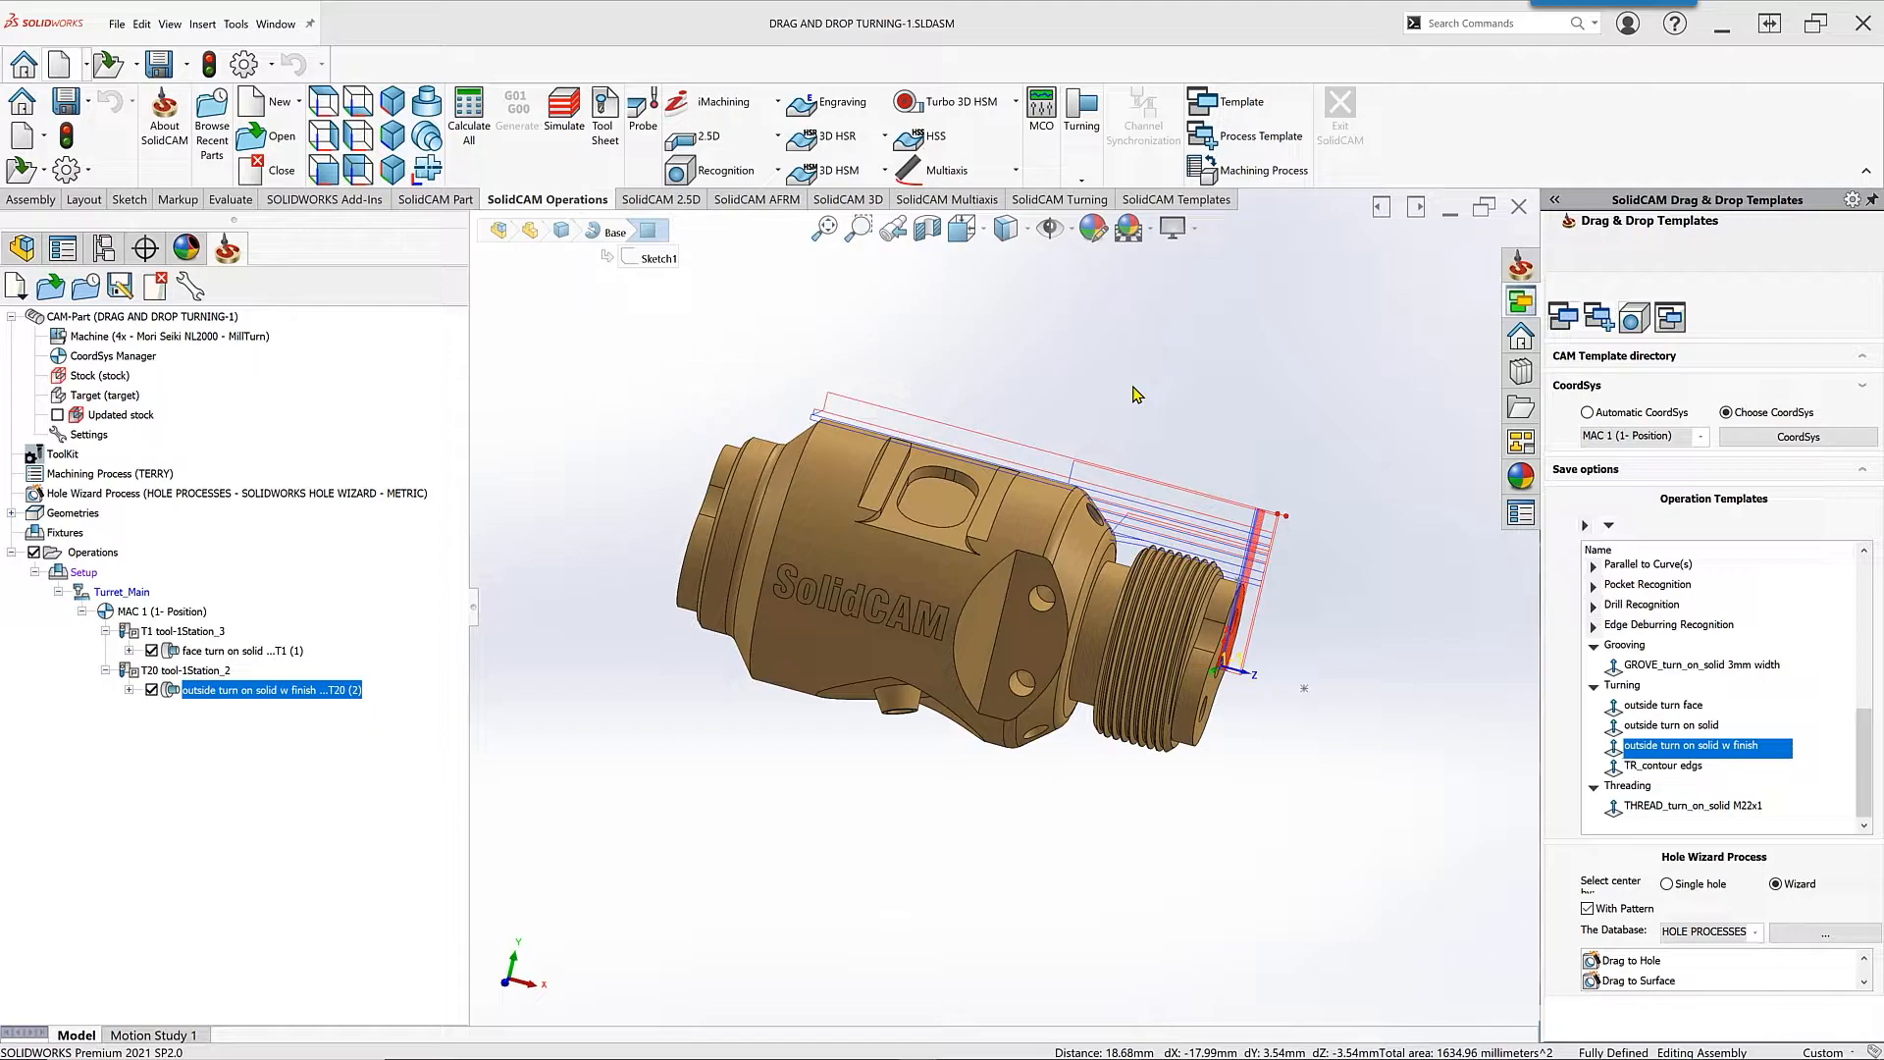
Step: Play the "outside turn on solid w finish" operation in the SolidCAM Simulator and close it
right_click(260, 693)
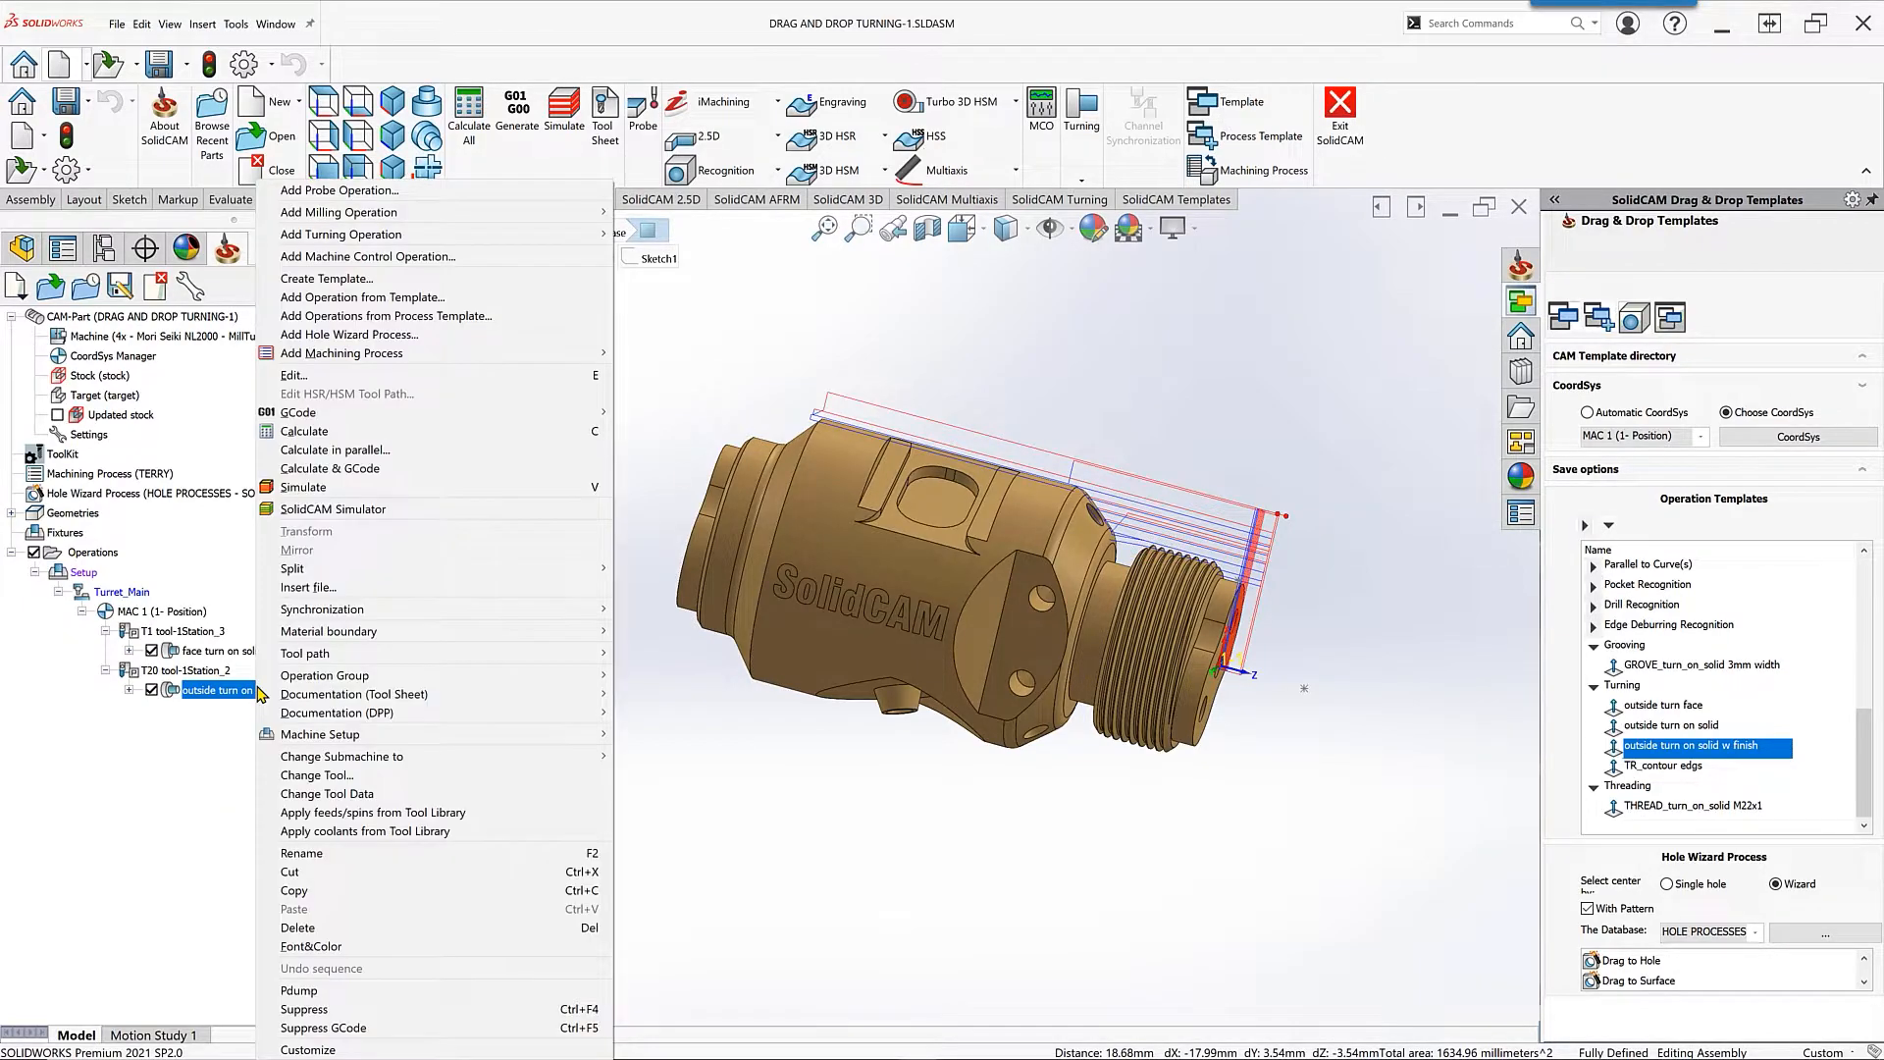
click(315, 509)
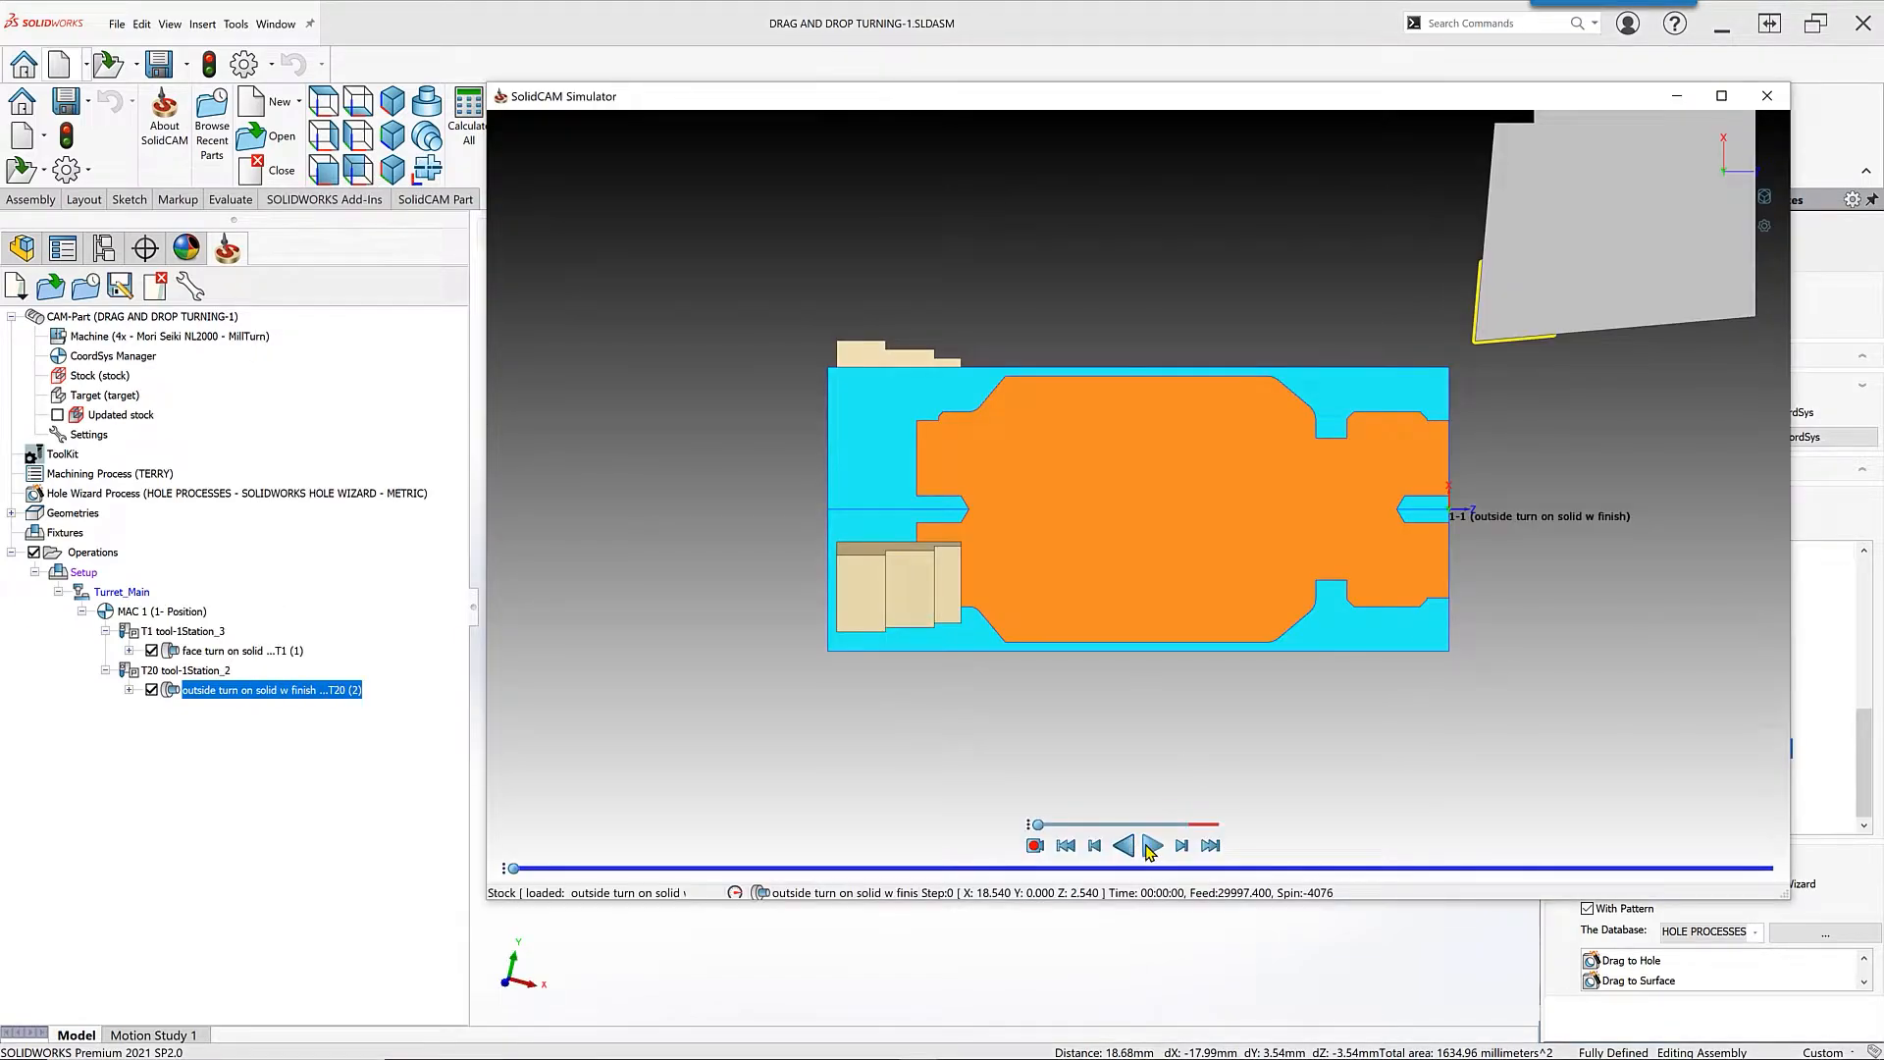
click(1151, 846)
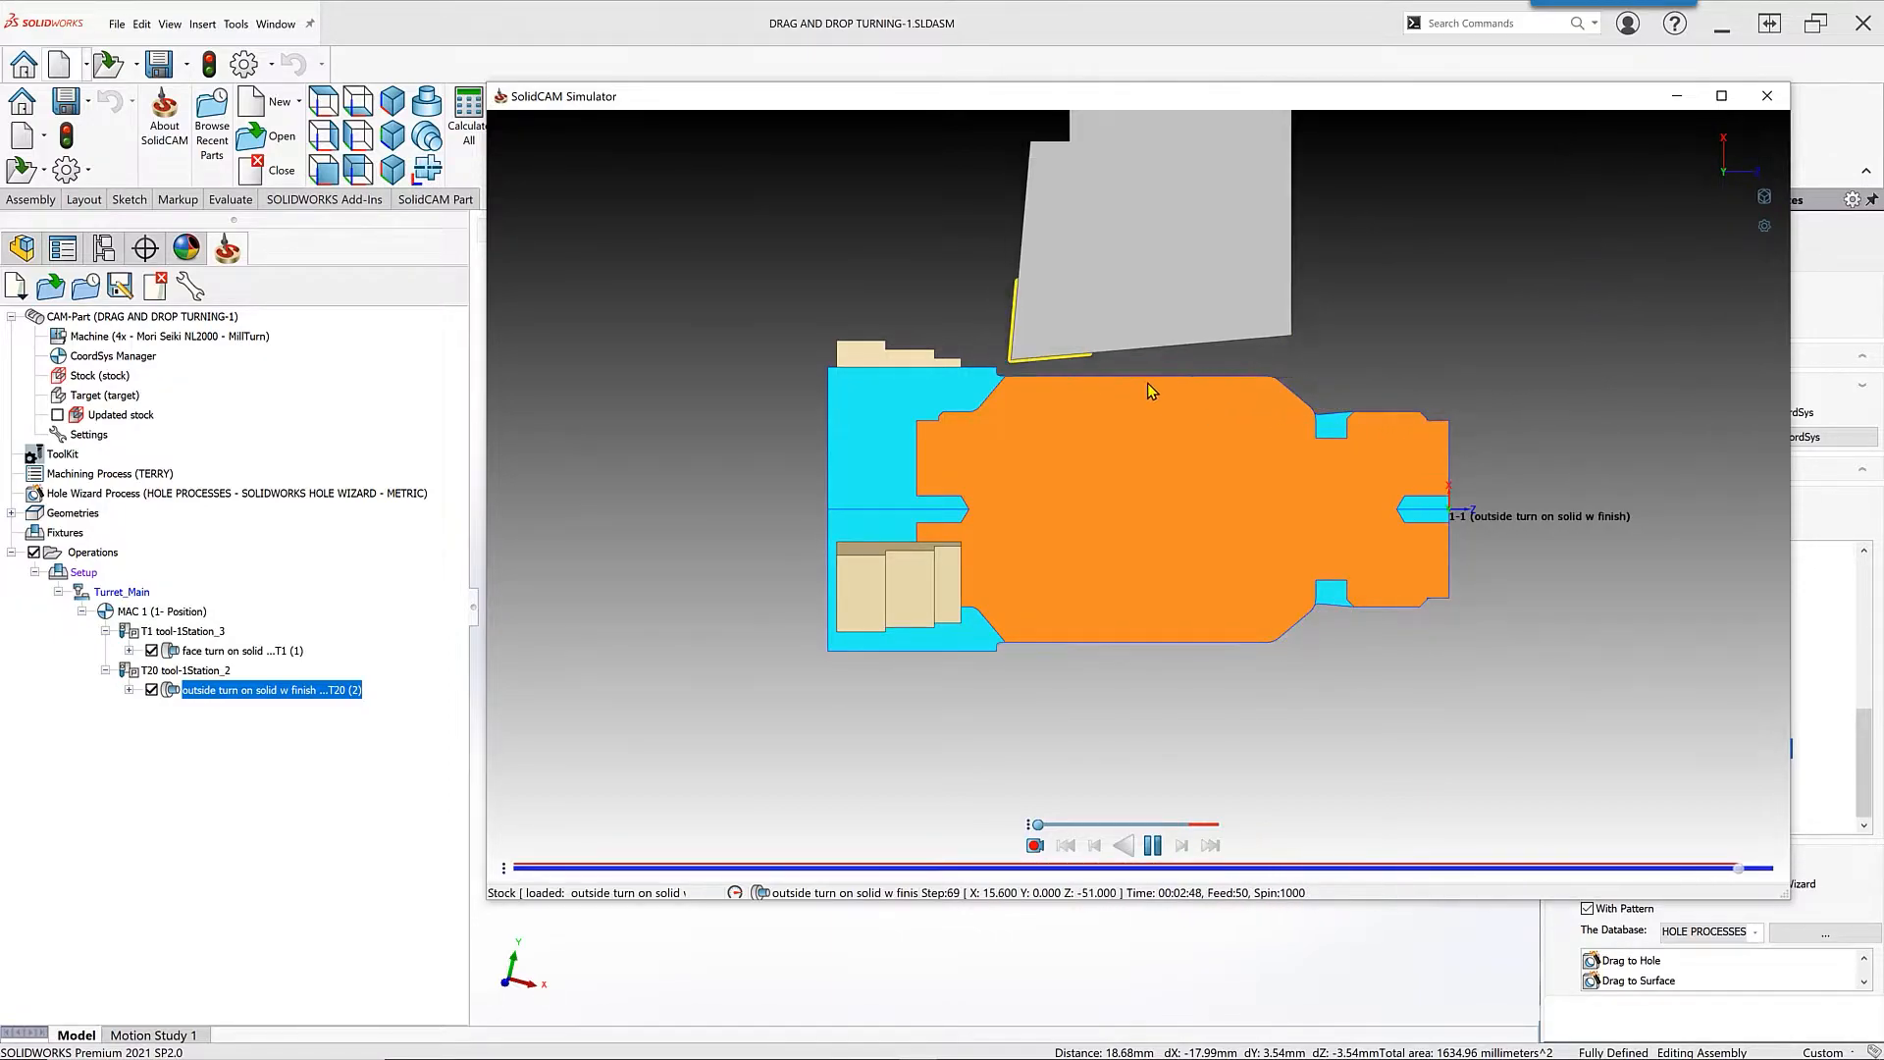
click(1767, 96)
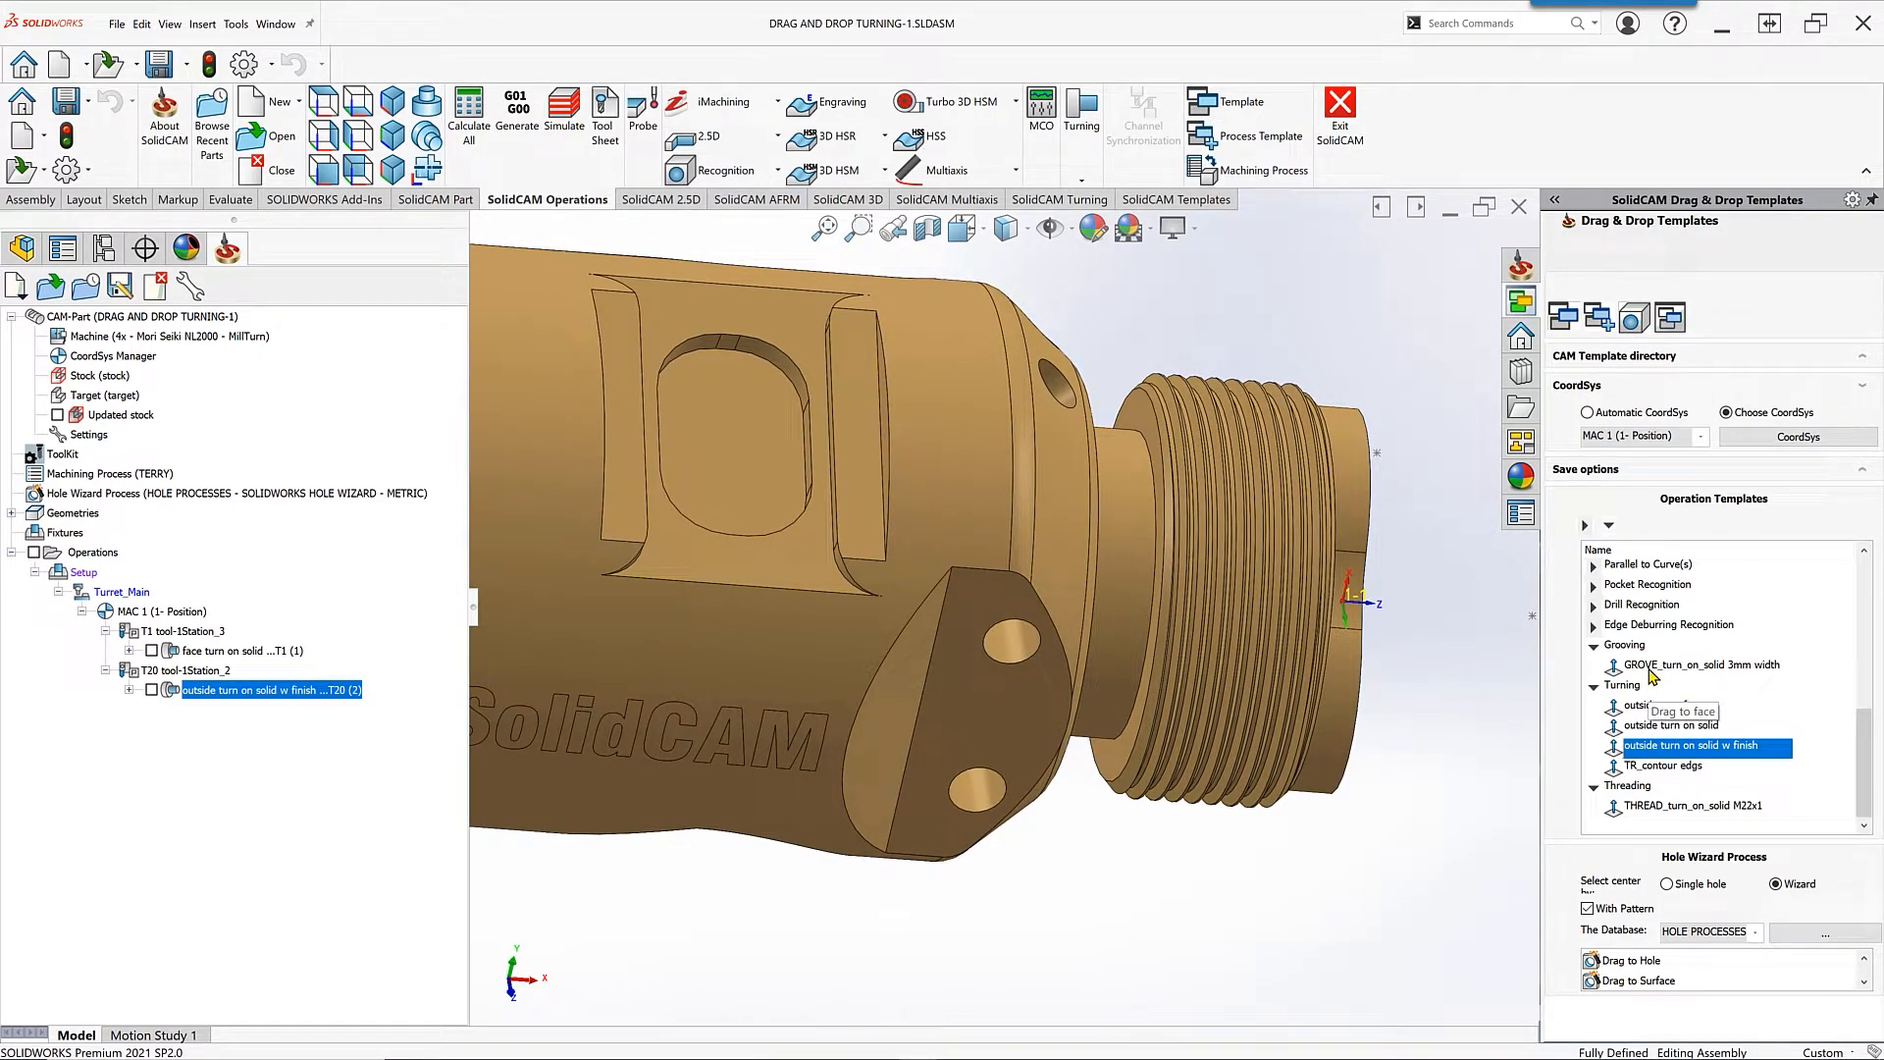
Step: Apply the "GROVE_turn_on_solid 3mm width" template to the groove behind the thread, from the thread-side wall to the opposite body-side wall
drag(1653, 675, 1151, 444)
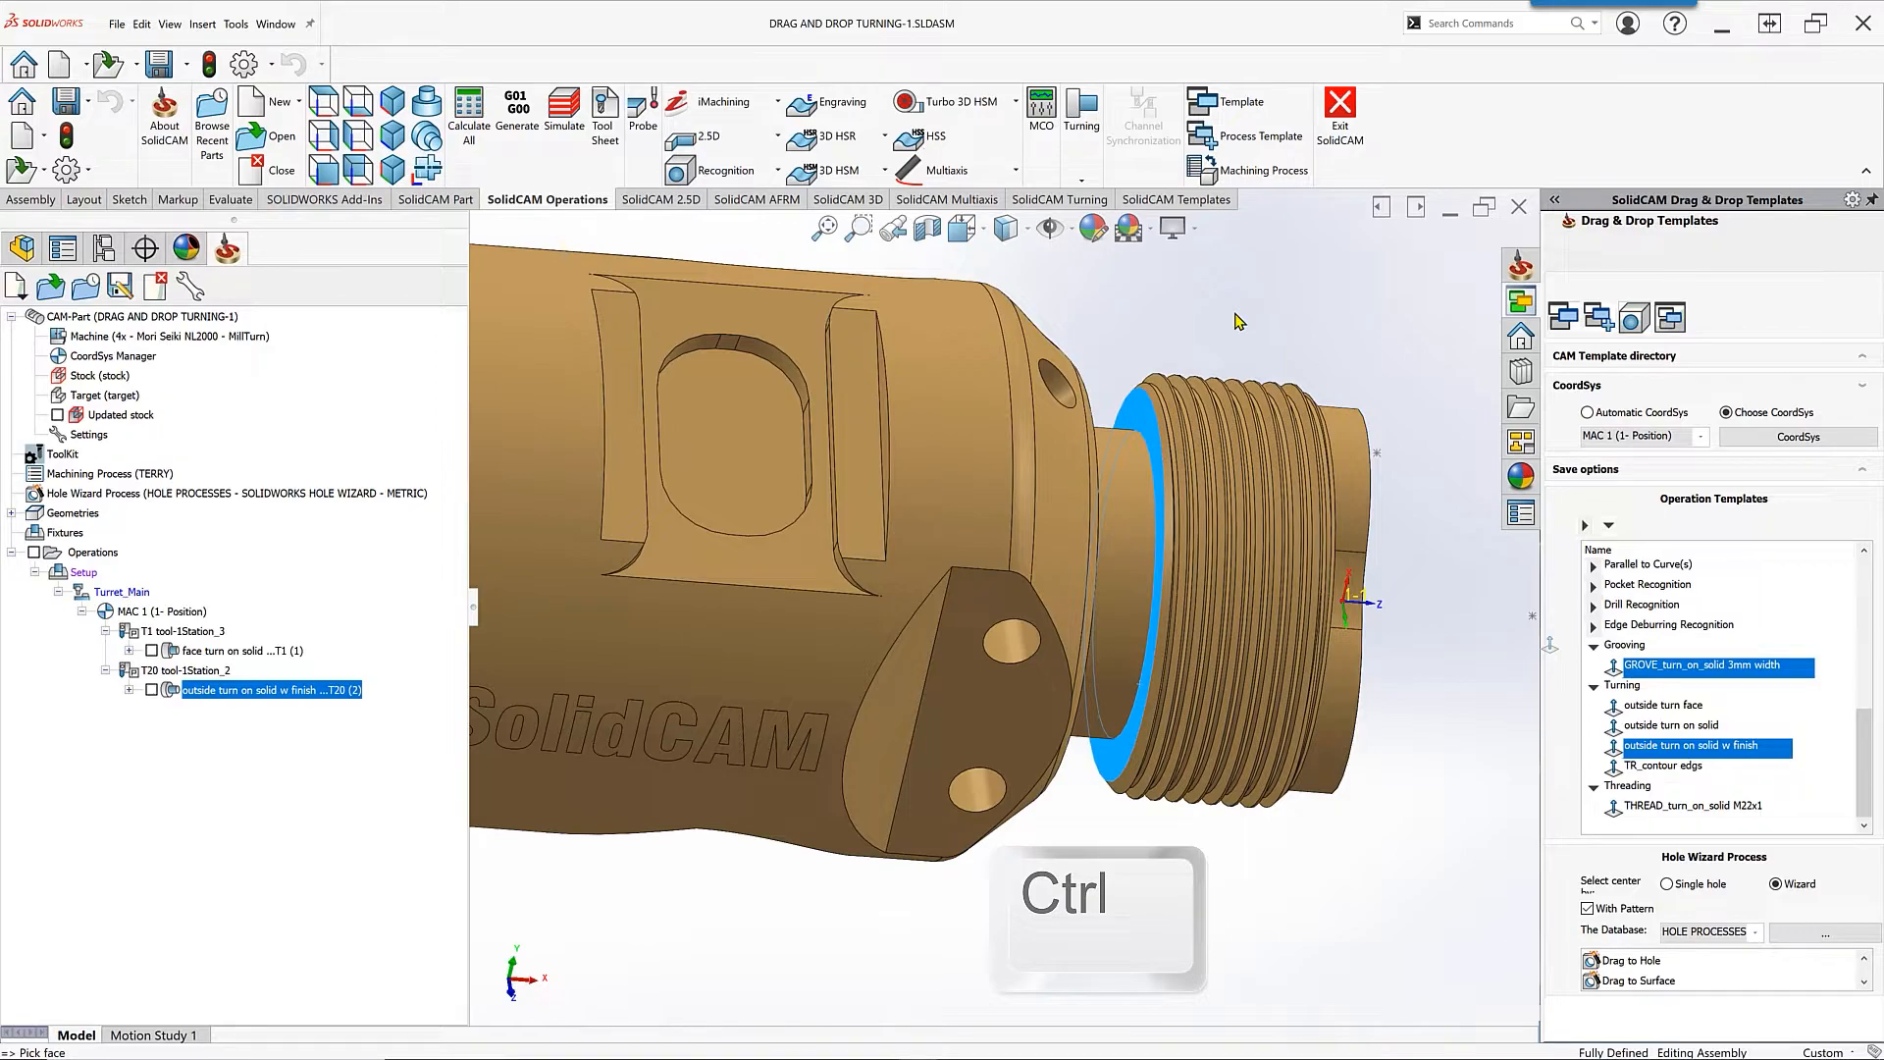
key(Left)
key(Left)
key(Left)
key(Left)
key(Left)
key(Left)
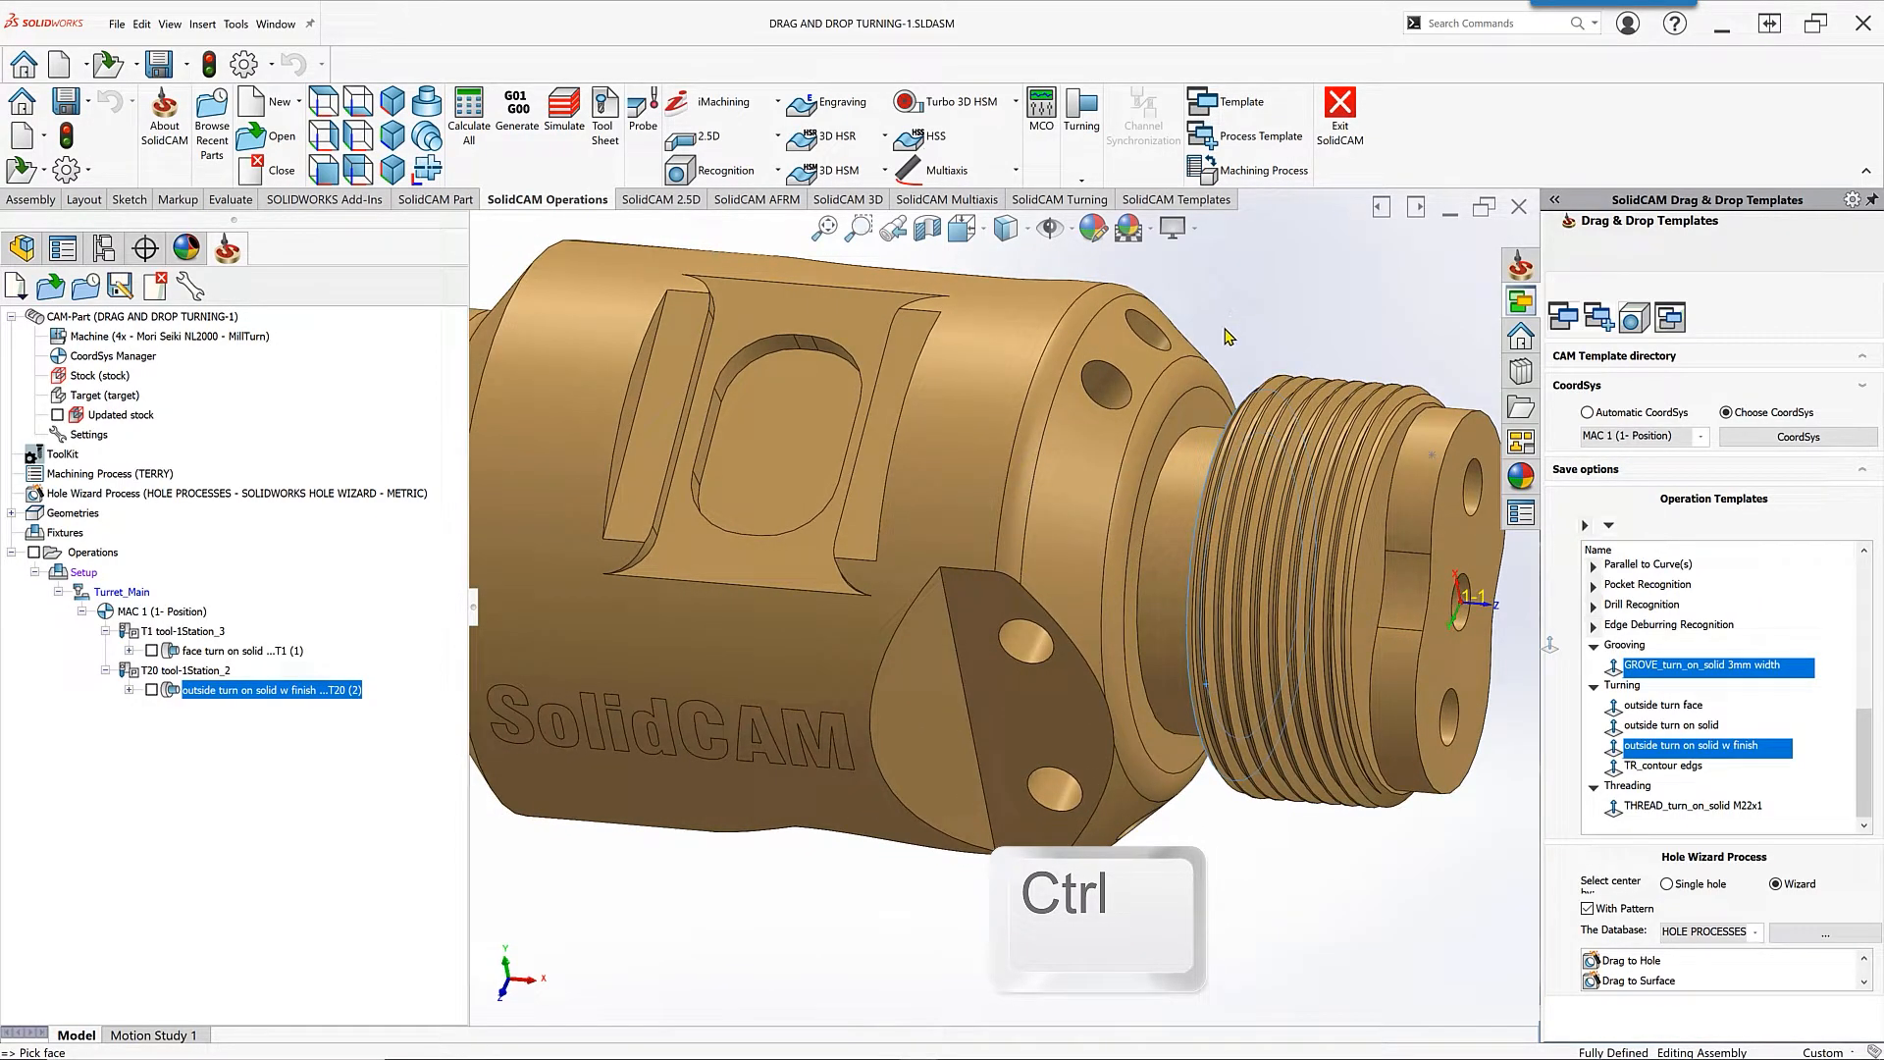
ctrl+click(1205, 384)
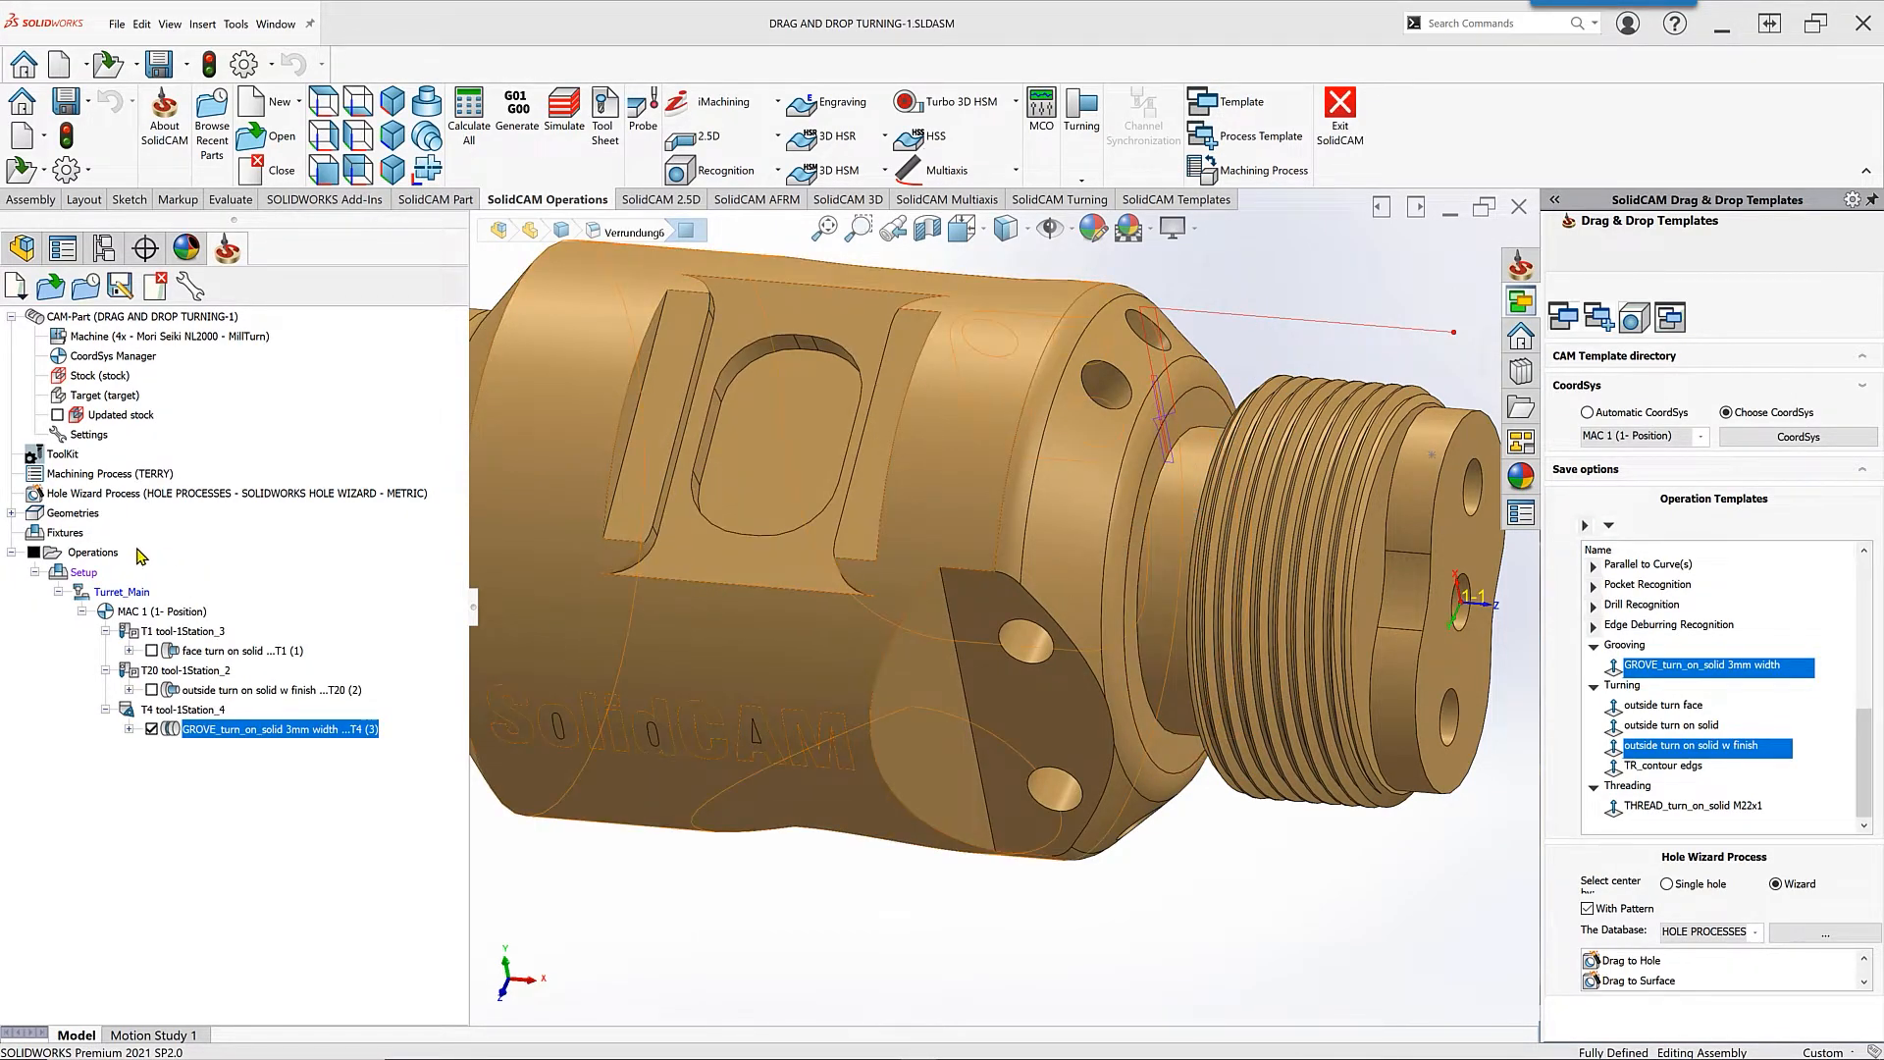
Step: Simulate all operations together in the SolidCAM Simulator and close it
right_click(98, 555)
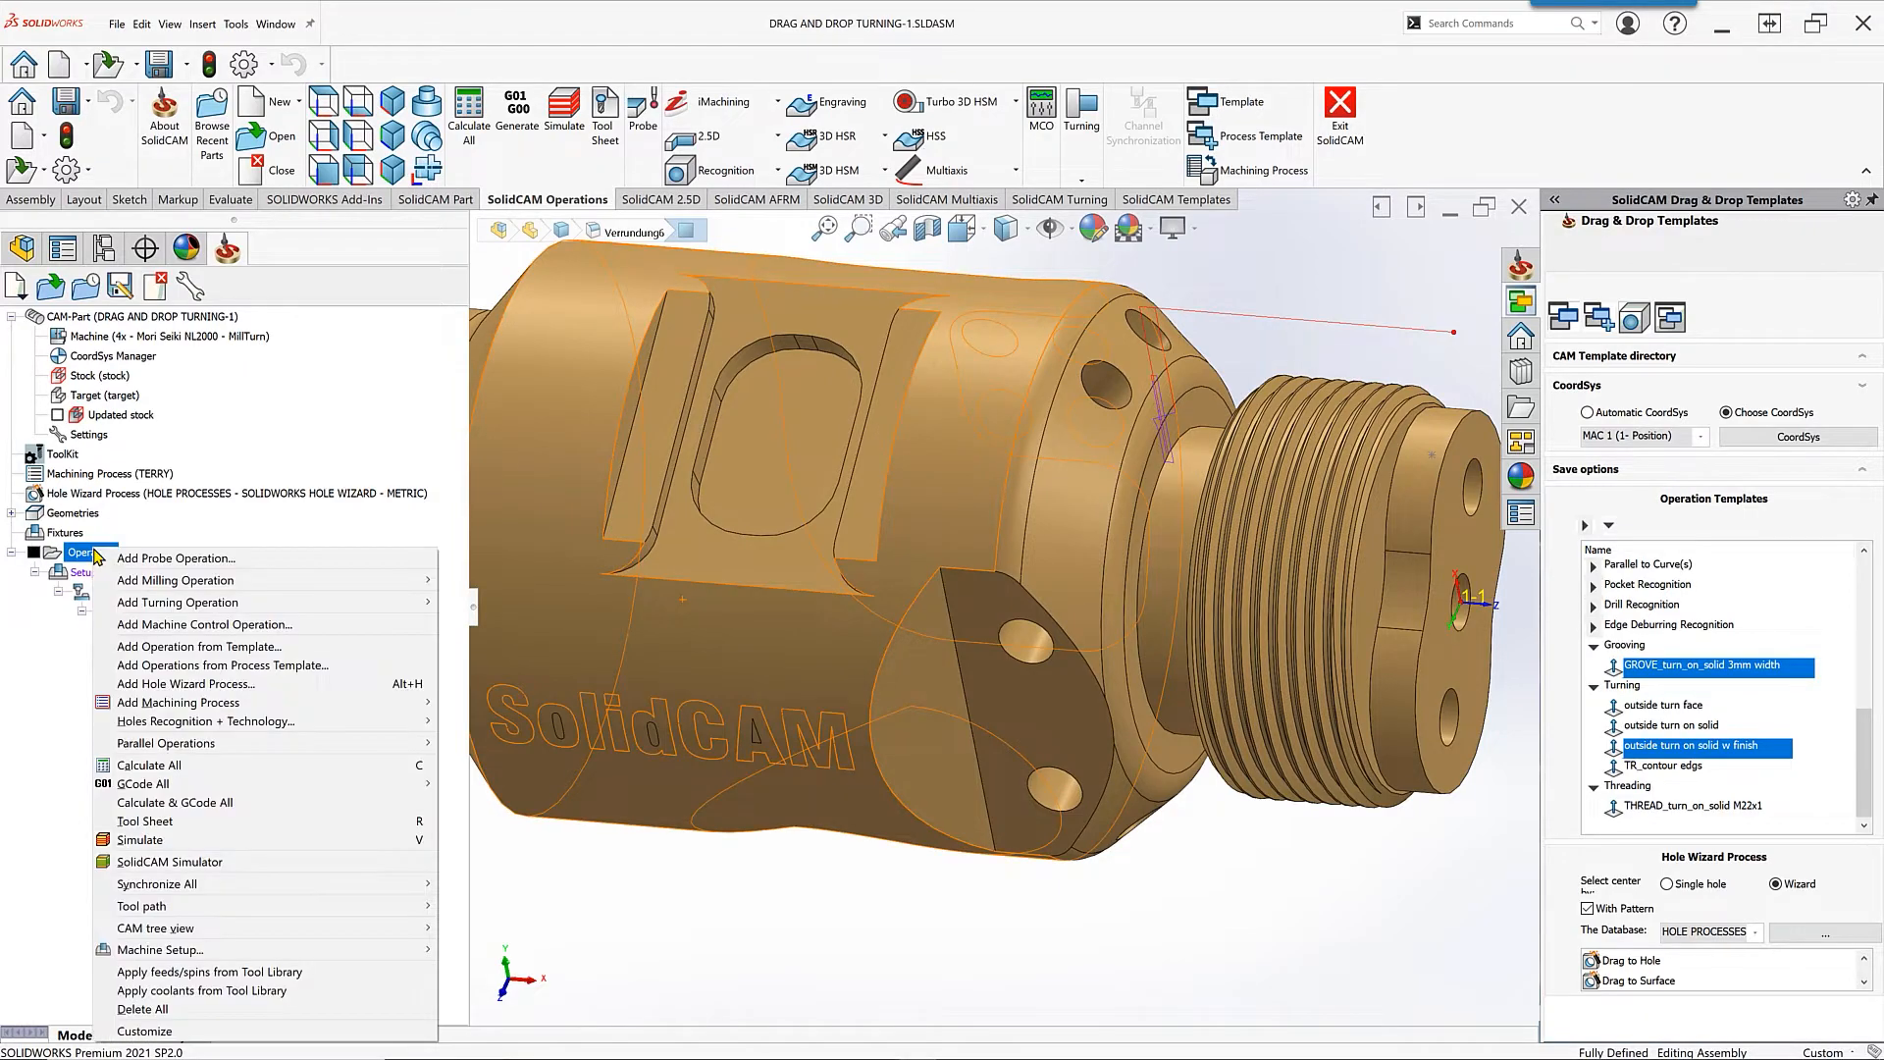
click(170, 861)
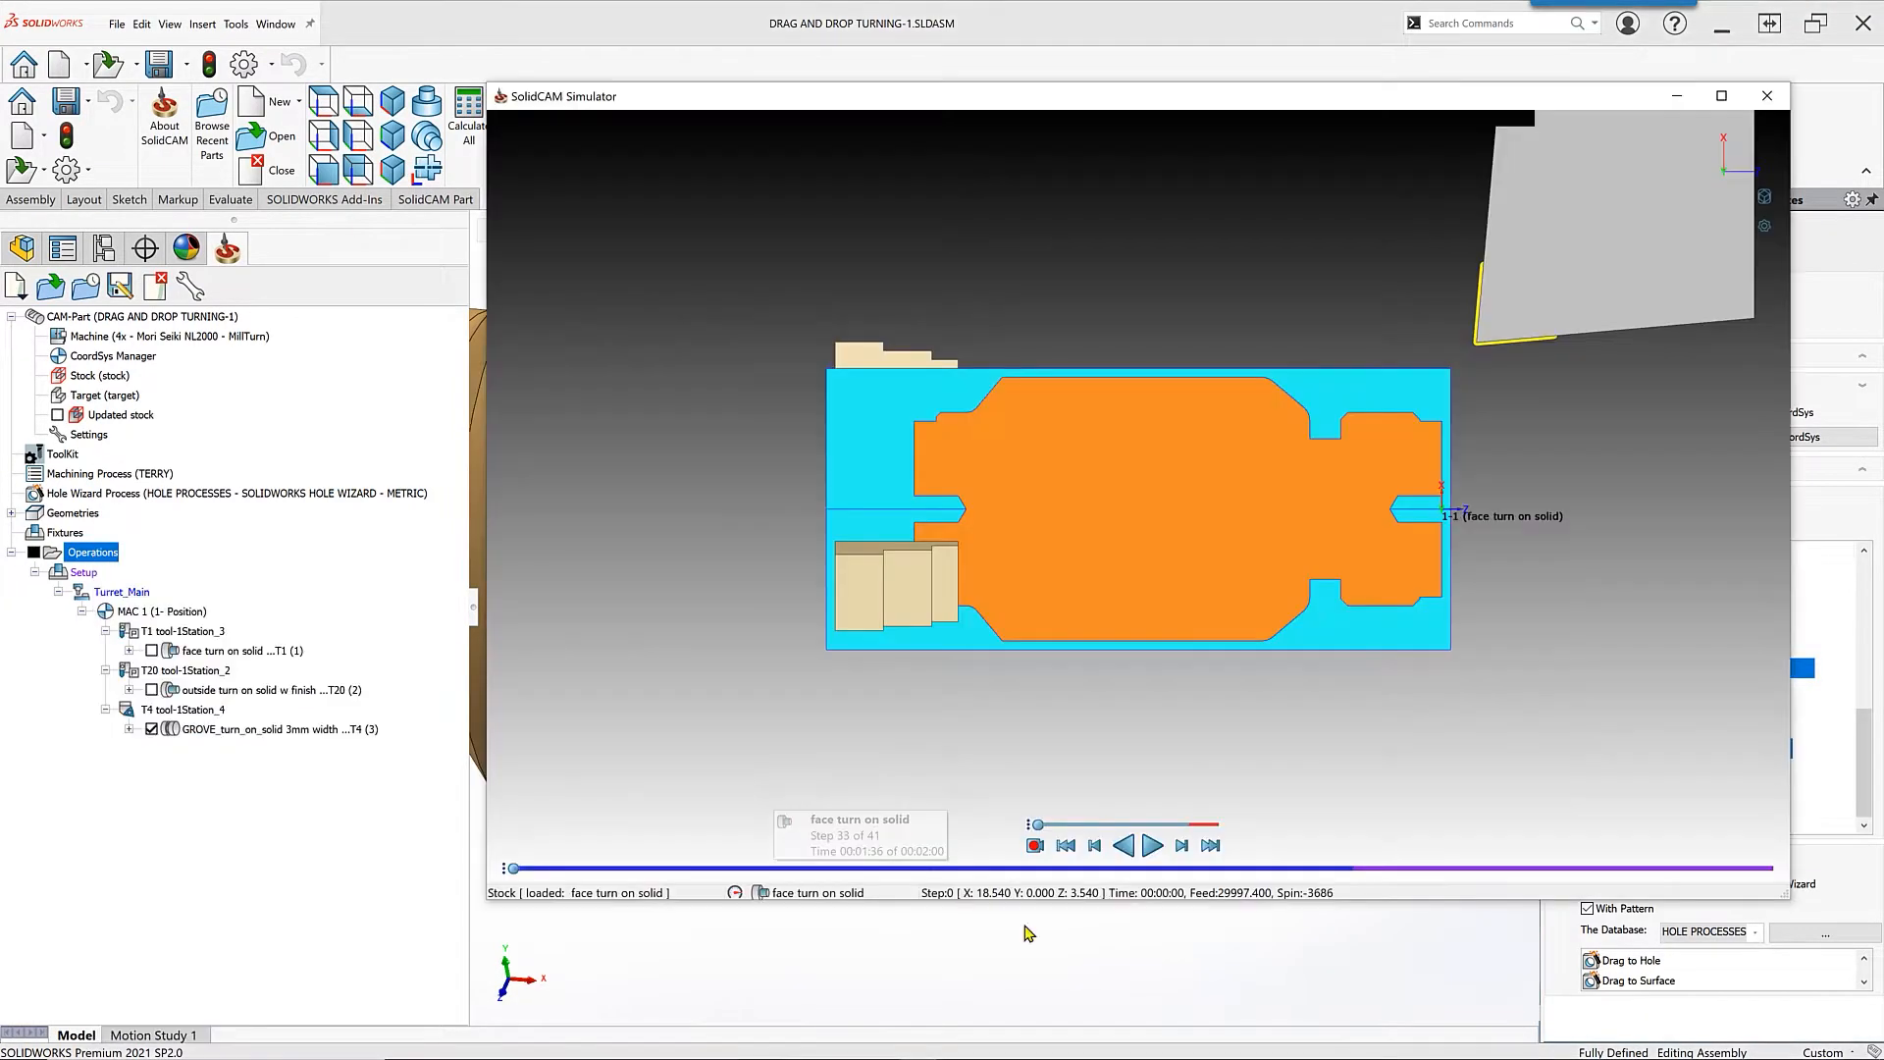
click(1152, 845)
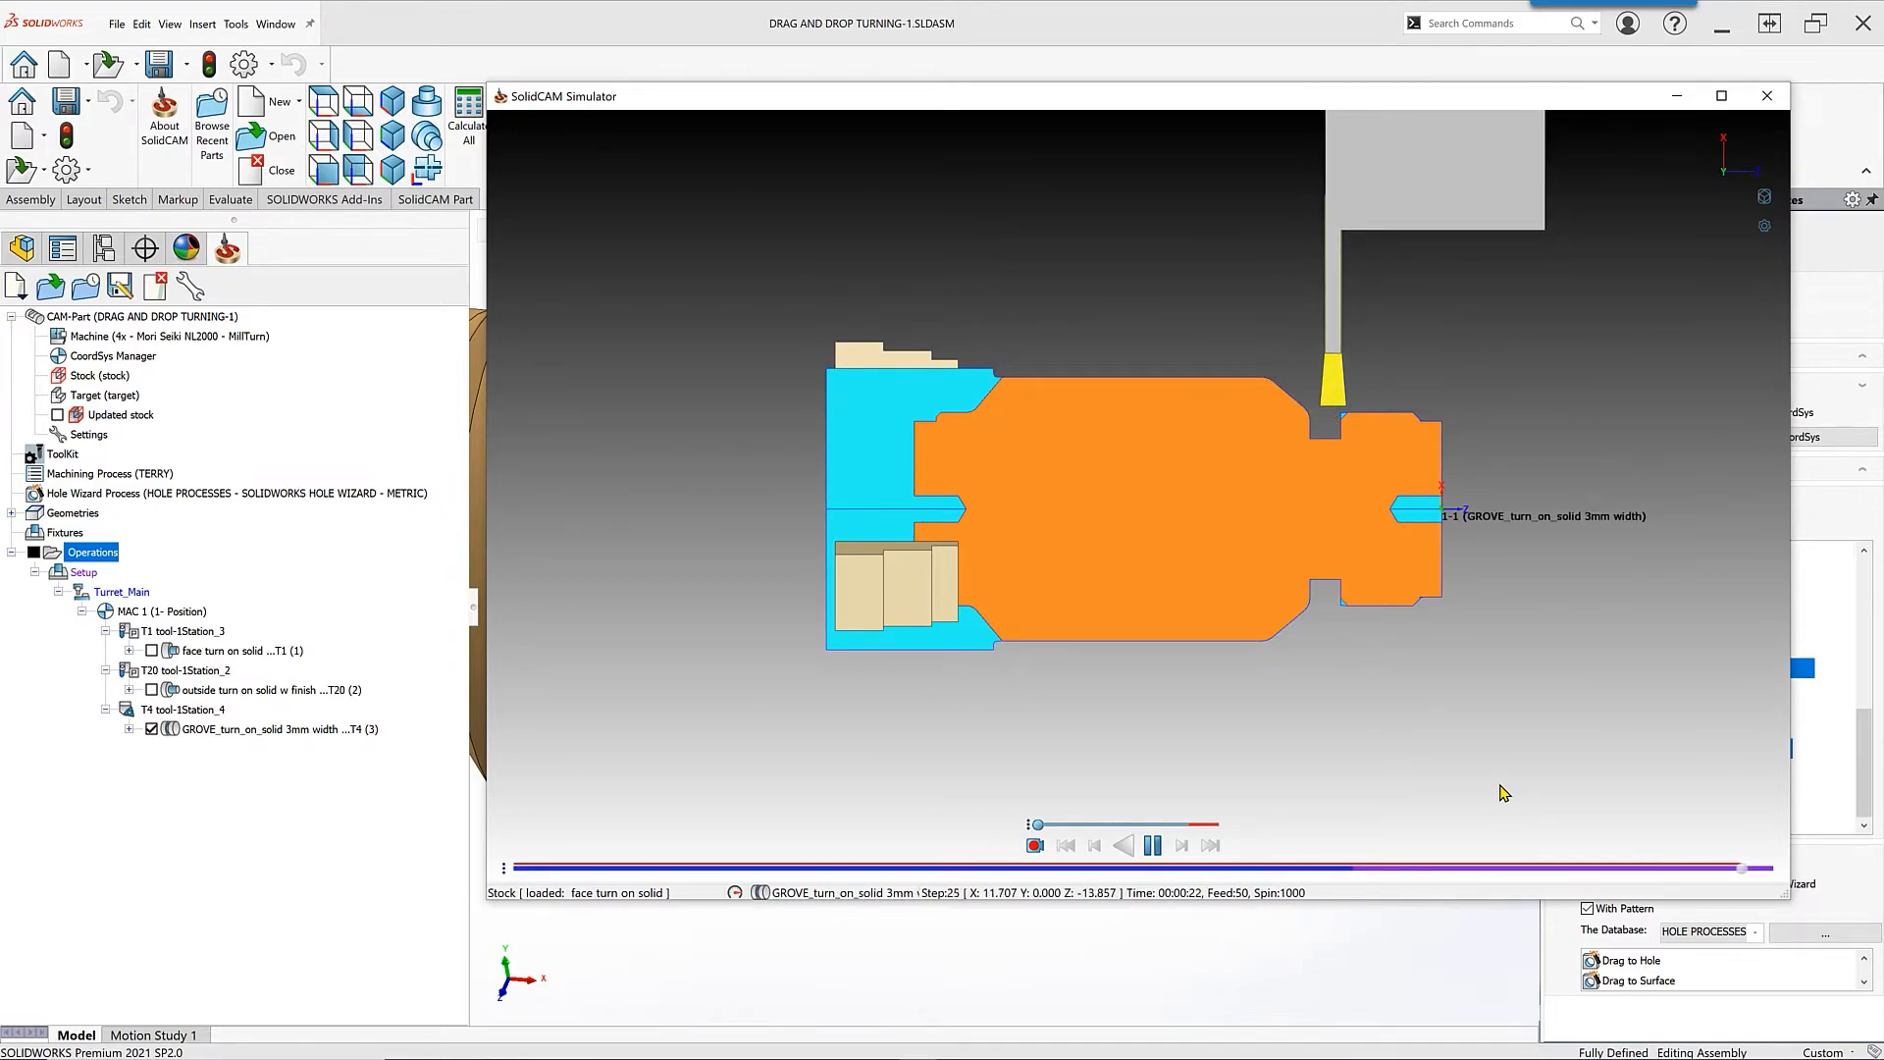
click(1766, 97)
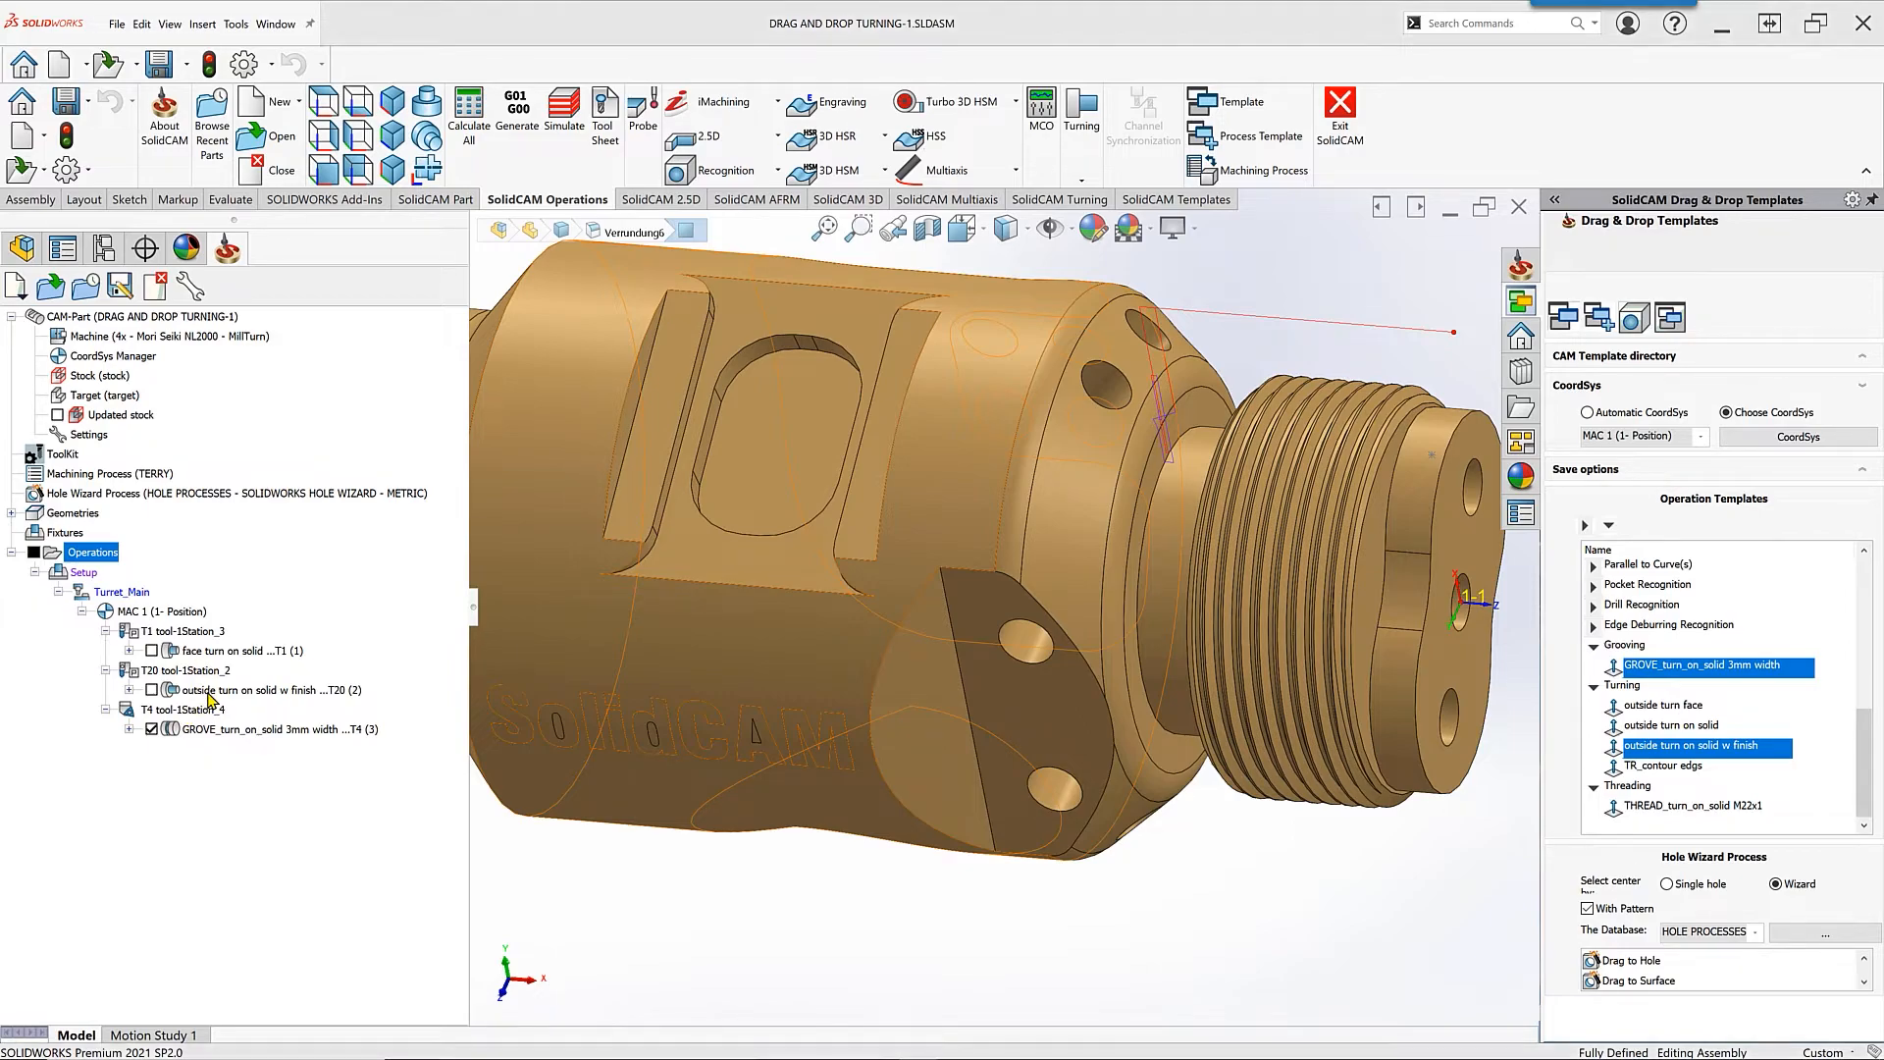
Step: Examine the geometry selection direction of the "outside turn on solid w finish" operation and its template-saving options
click(208, 691)
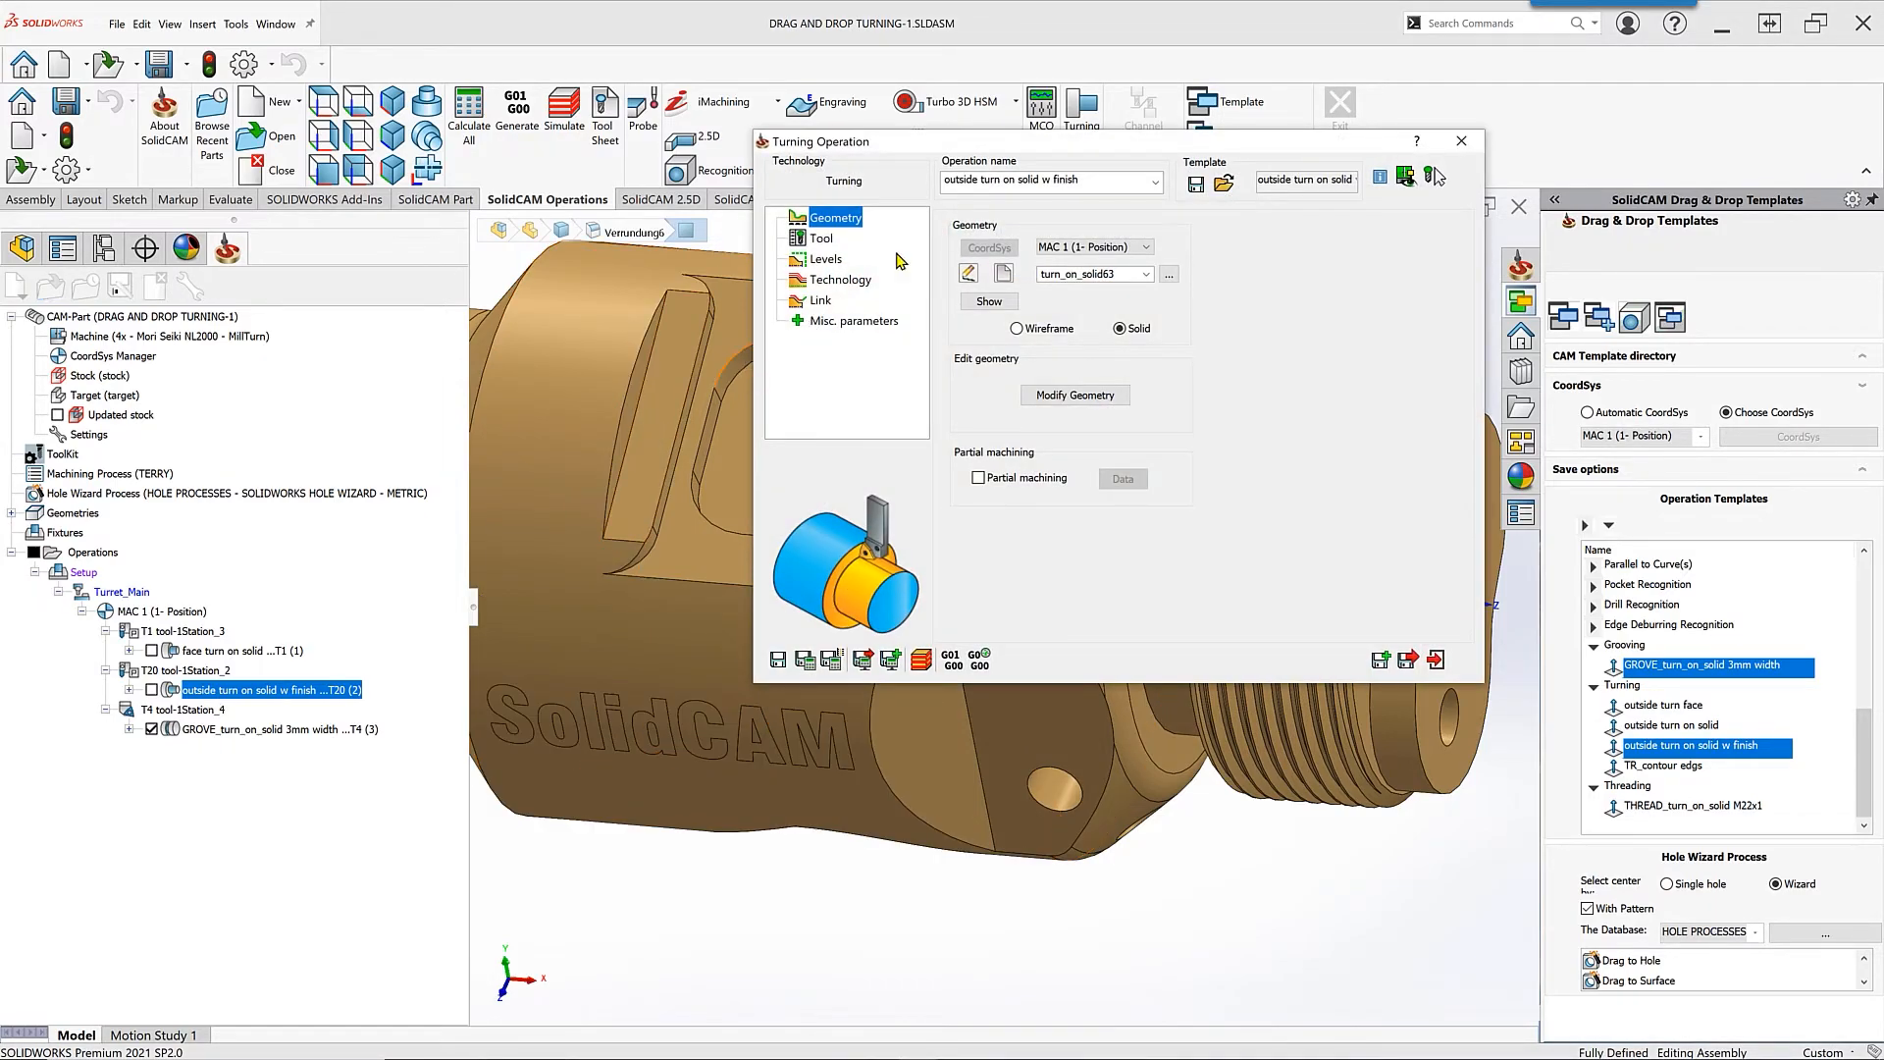
click(966, 279)
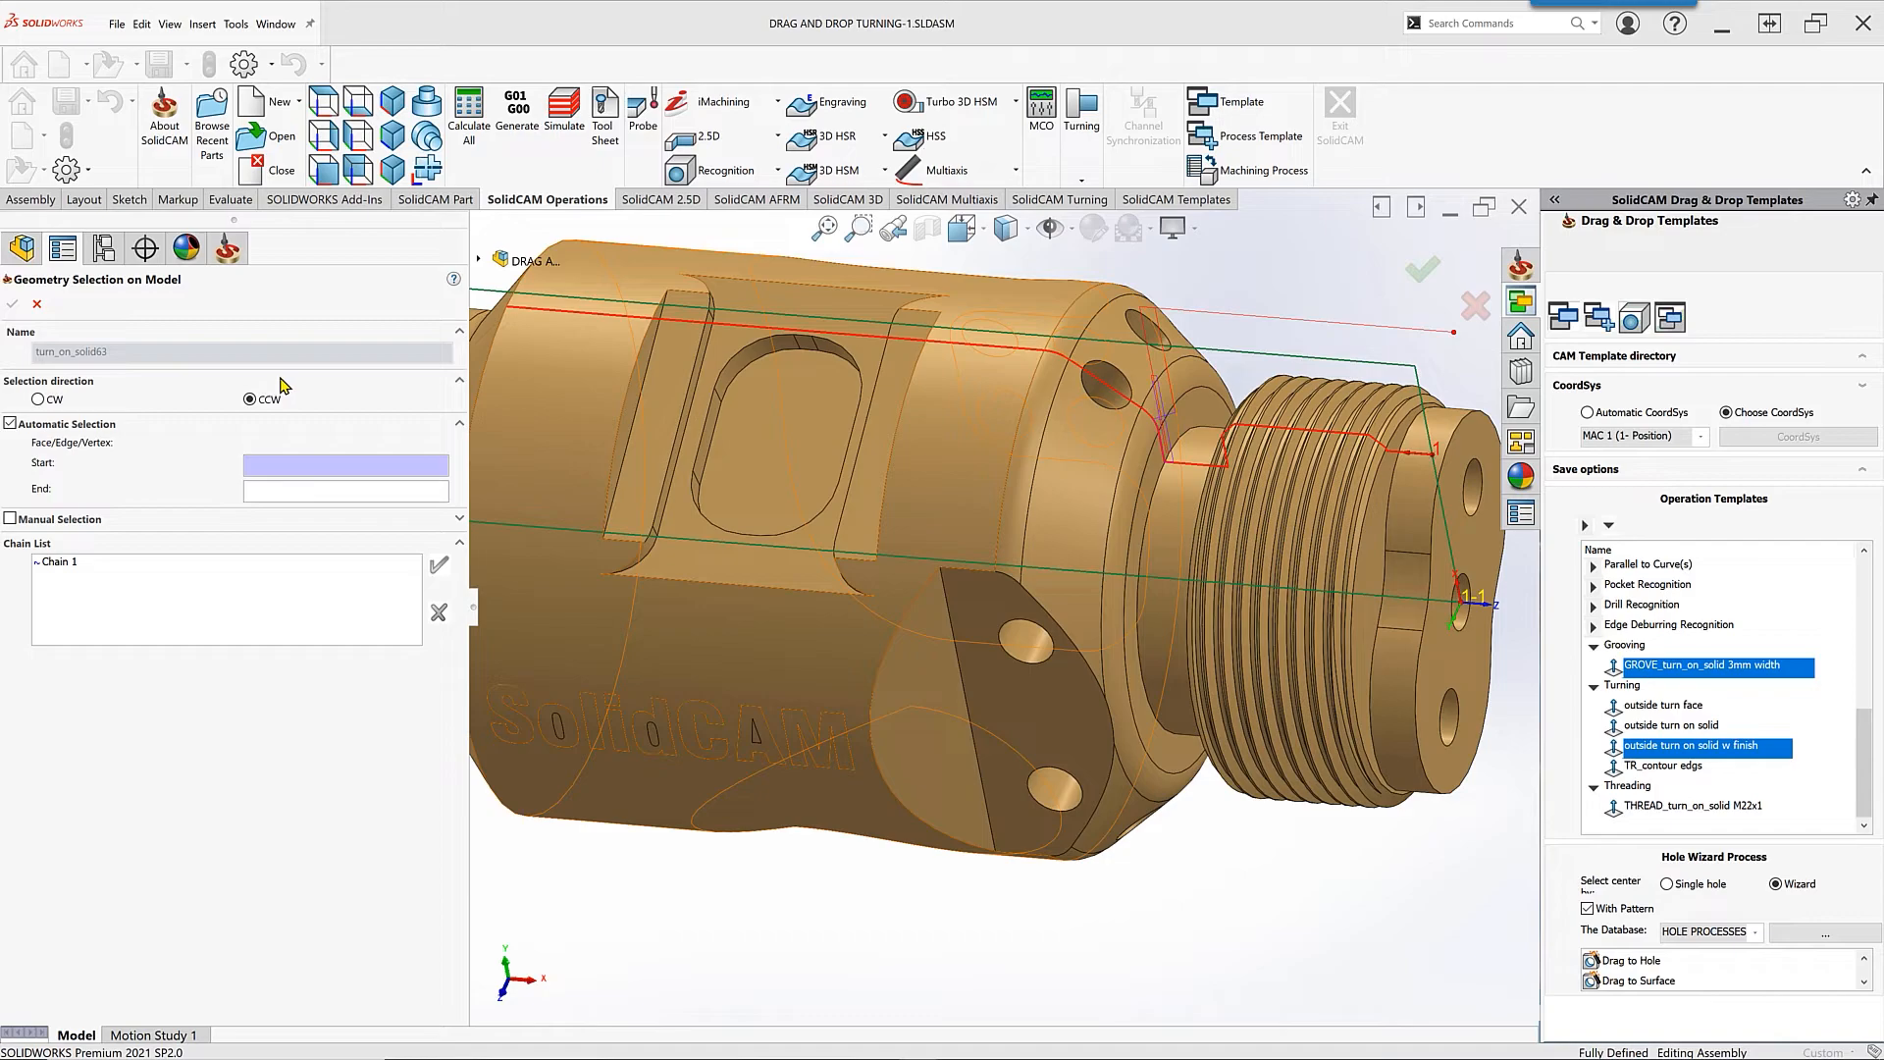
click(38, 306)
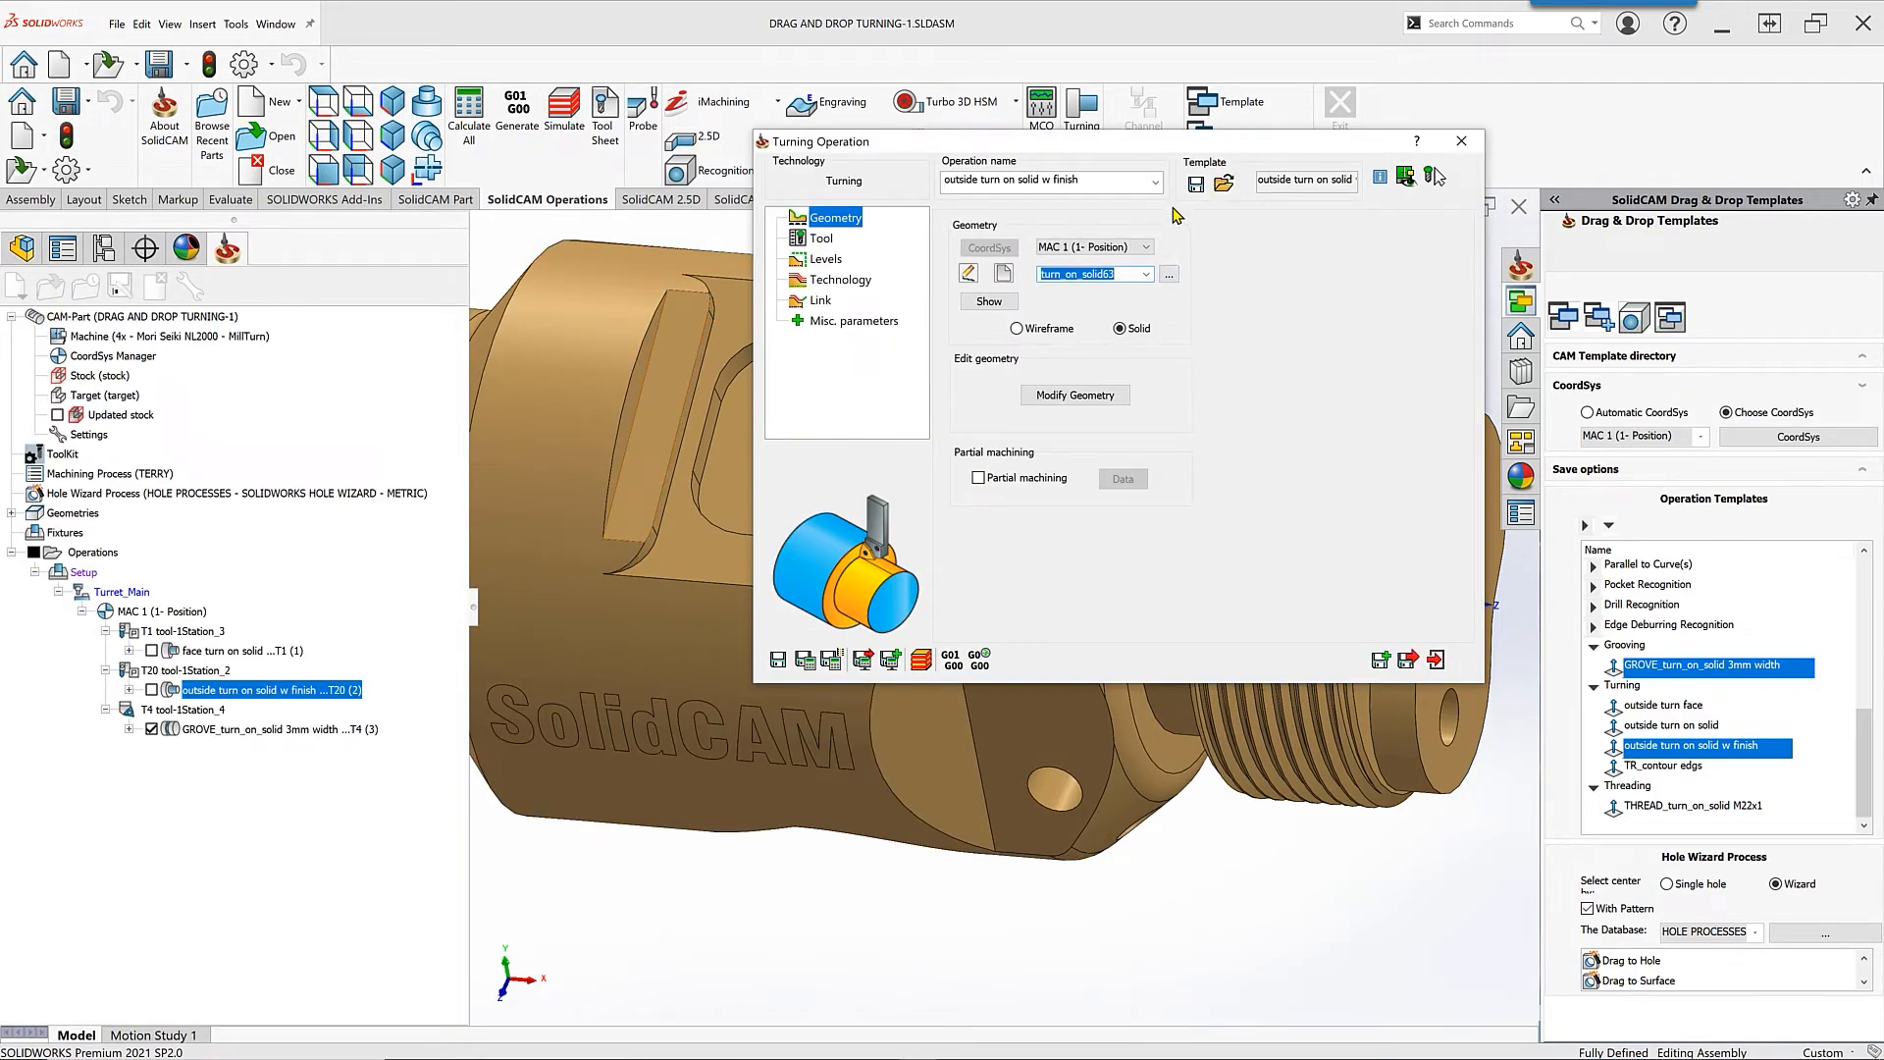
click(1195, 185)
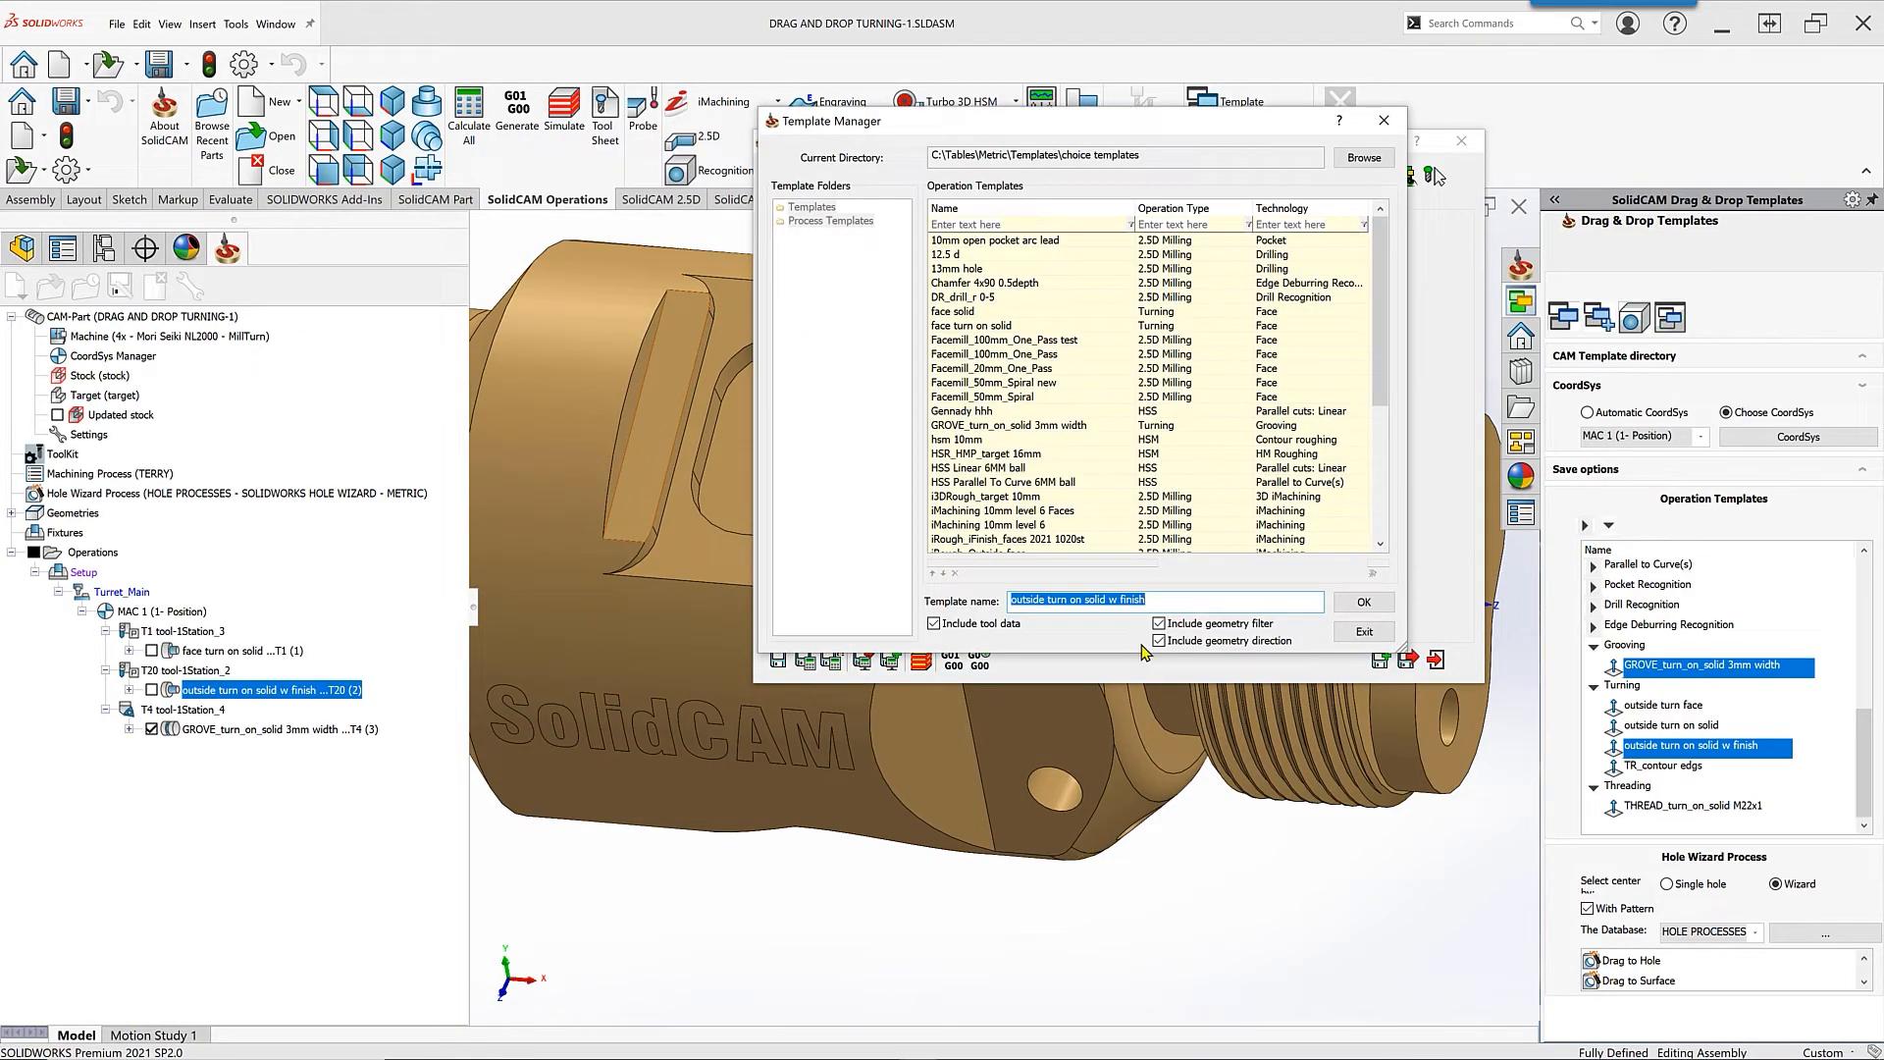